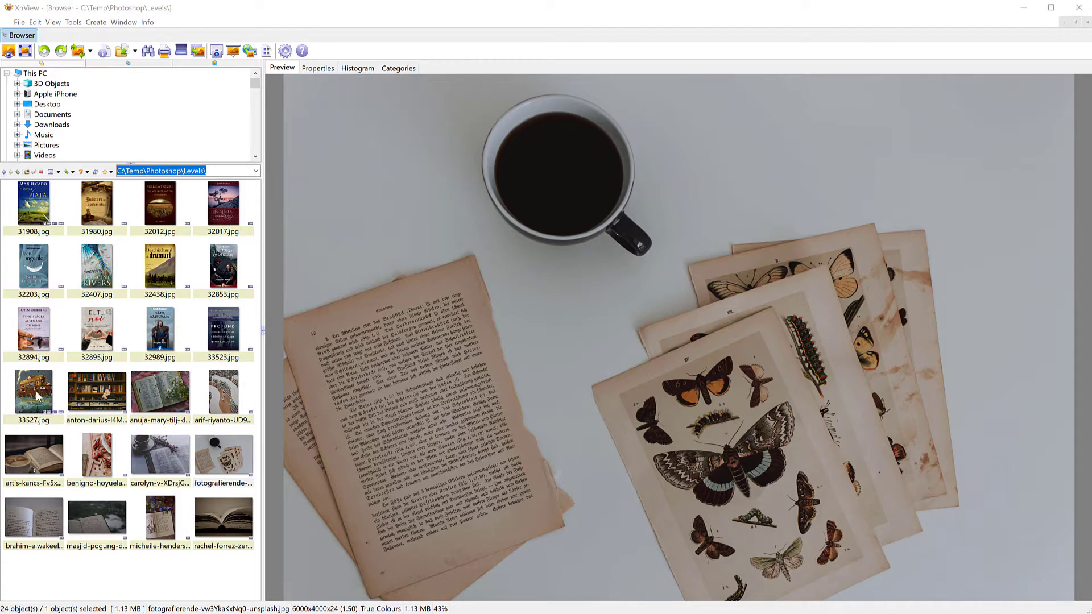
Step: Preview several book photos in the Levels folder, including the open Bible, curved library, butterfly prints and coffee cup
left_click(156, 395)
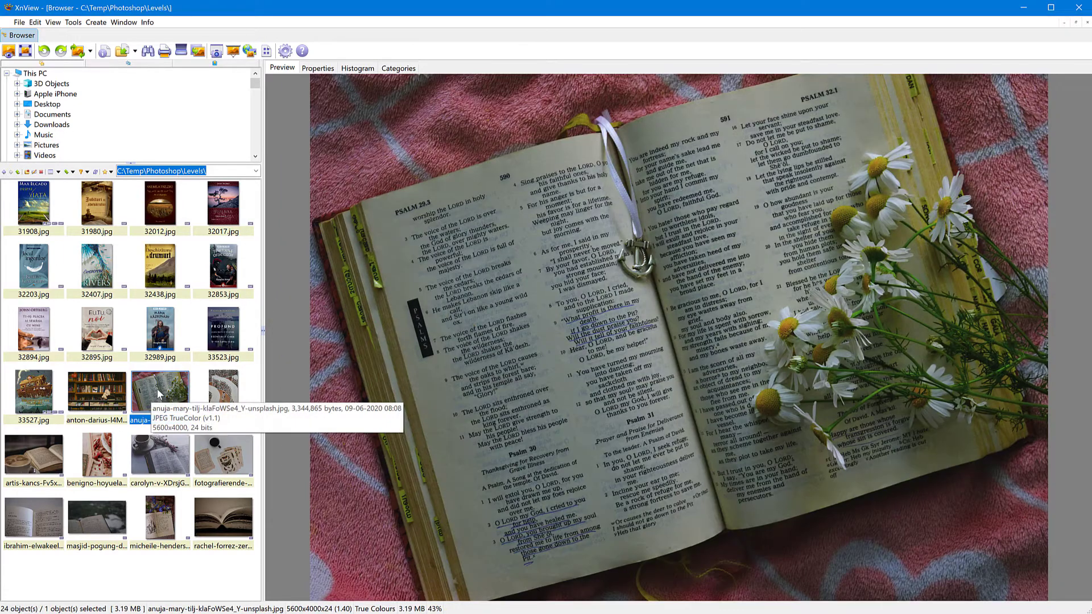
left_click(231, 399)
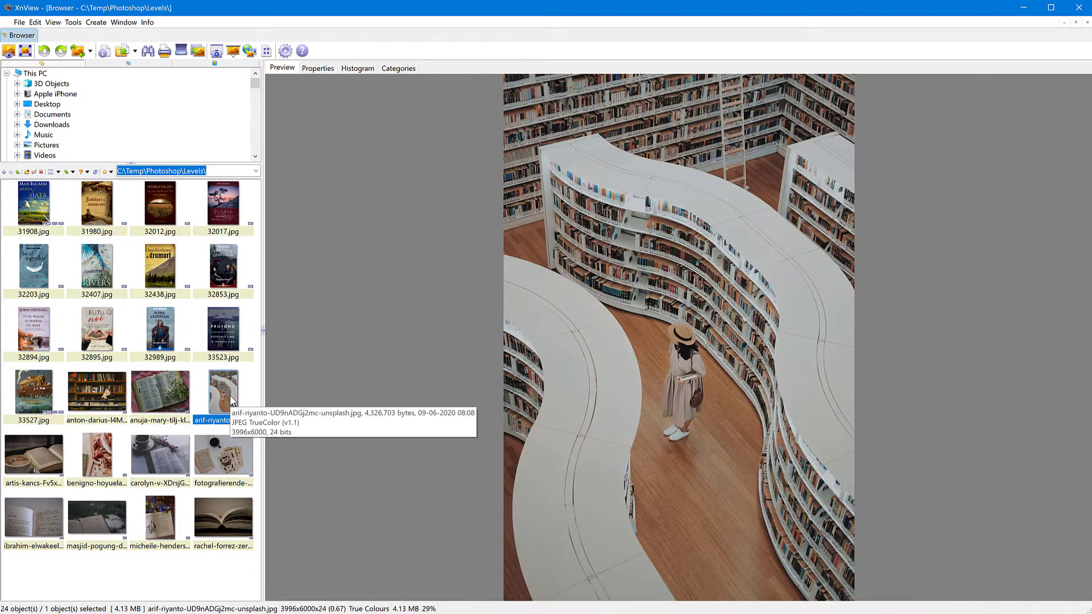
left_click(220, 447)
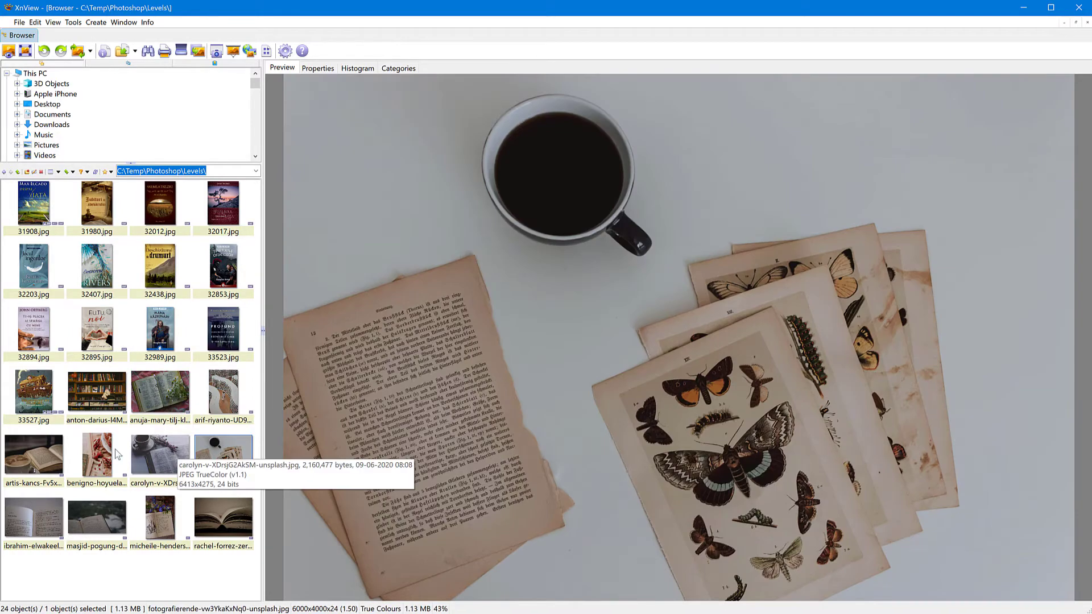
left_click(100, 454)
left_click(46, 458)
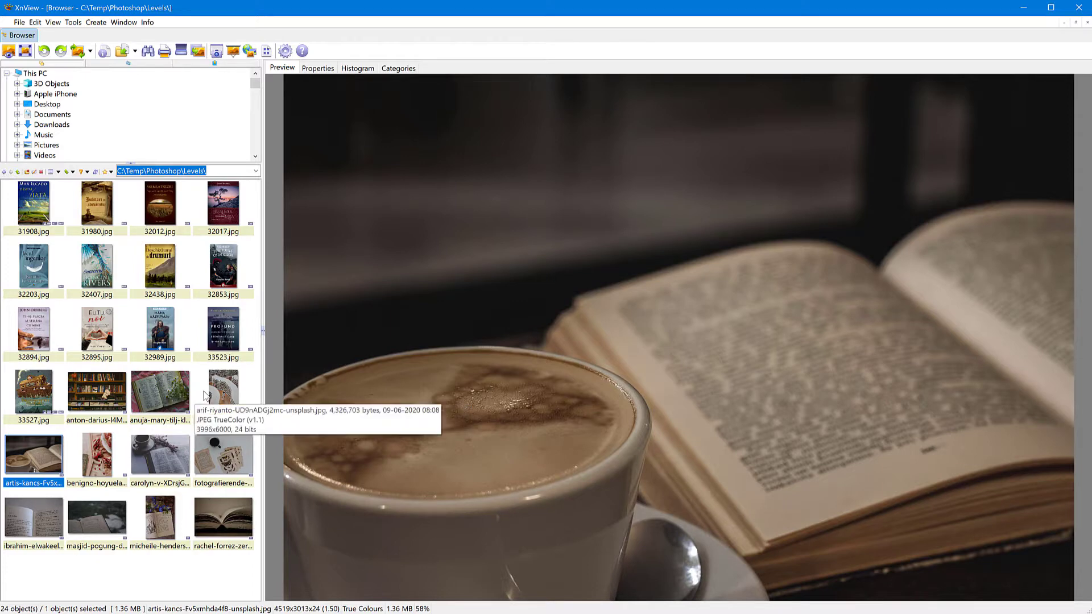
Step: Open the library photo with the curved white bookshelves and start a Levels adjustment, keeping its dialog clear of the picture
left_click(235, 396)
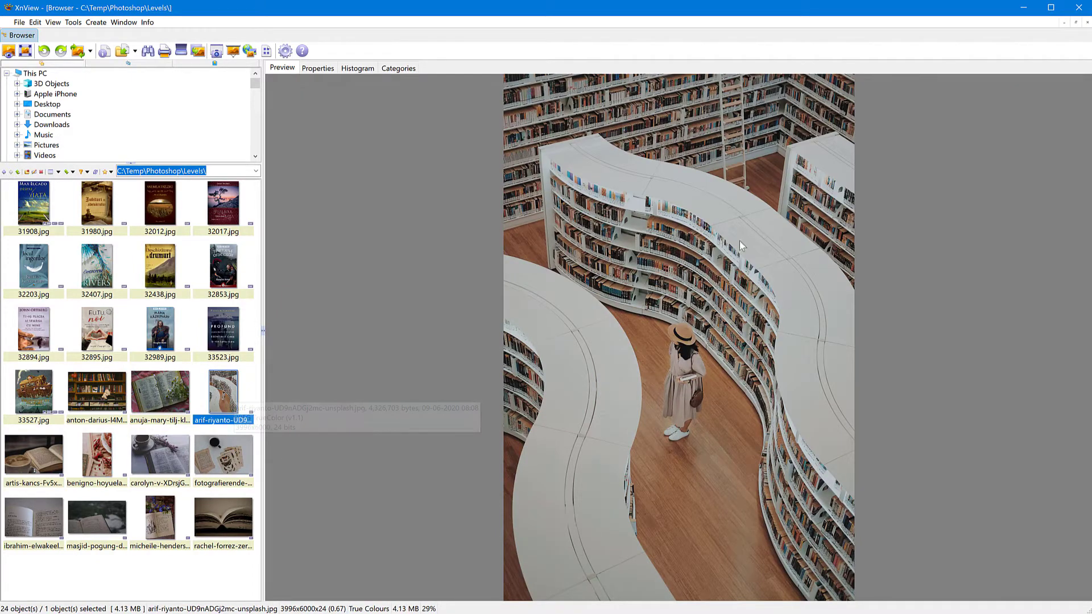
double_click(228, 390)
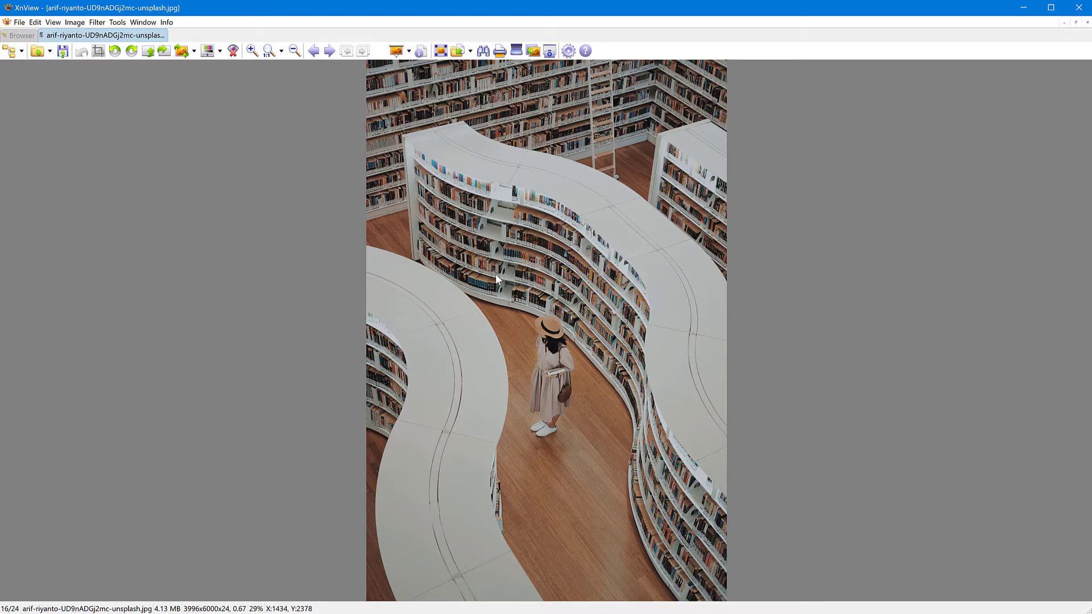
left_click(73, 23)
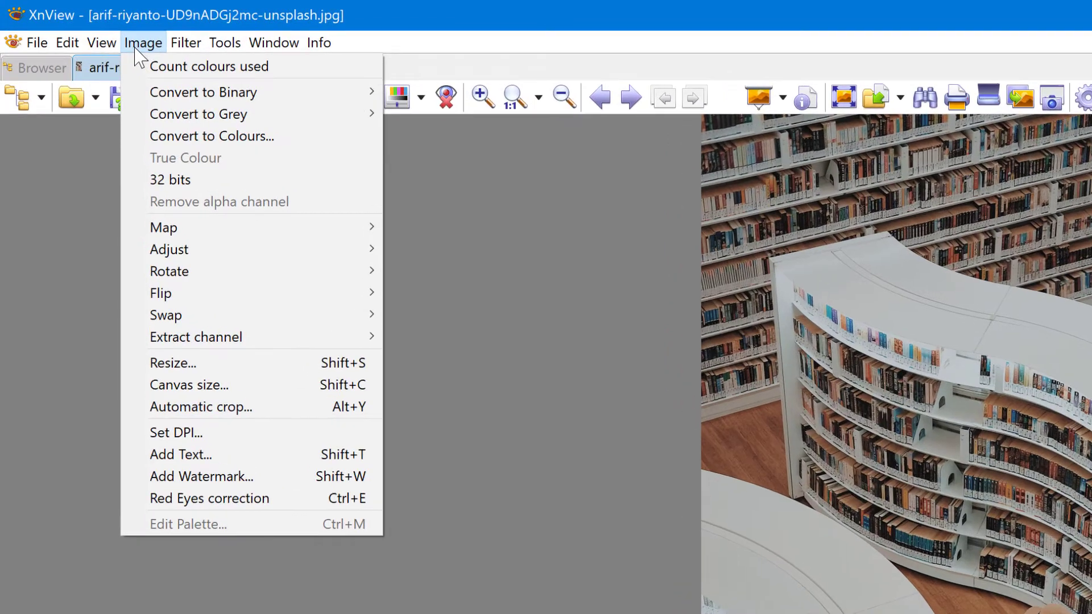
mouse_move(205, 254)
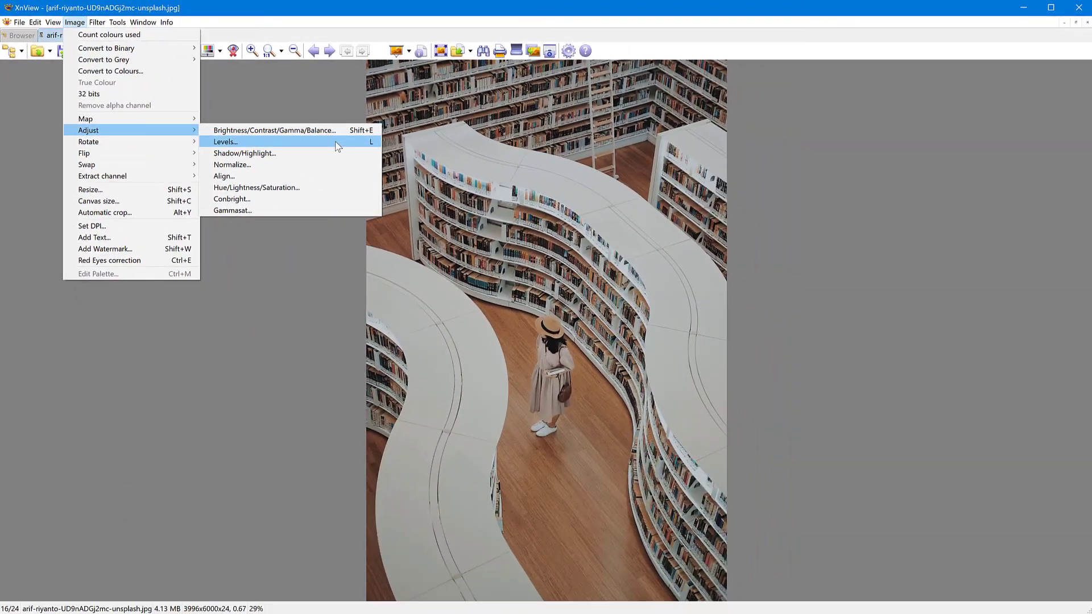
left_click(335, 141)
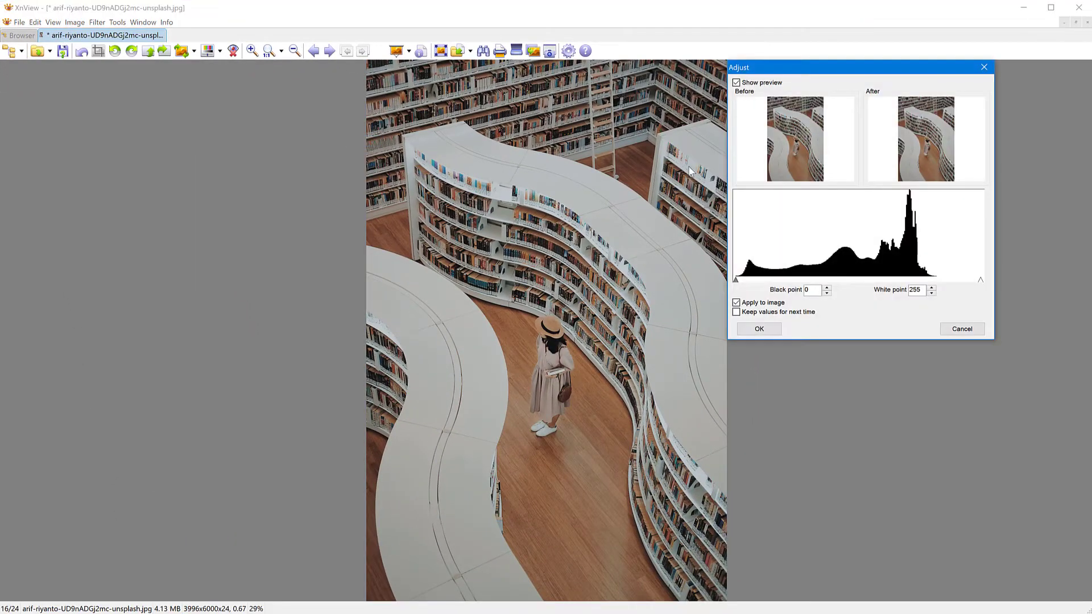
left_click_drag(834, 74, 869, 108)
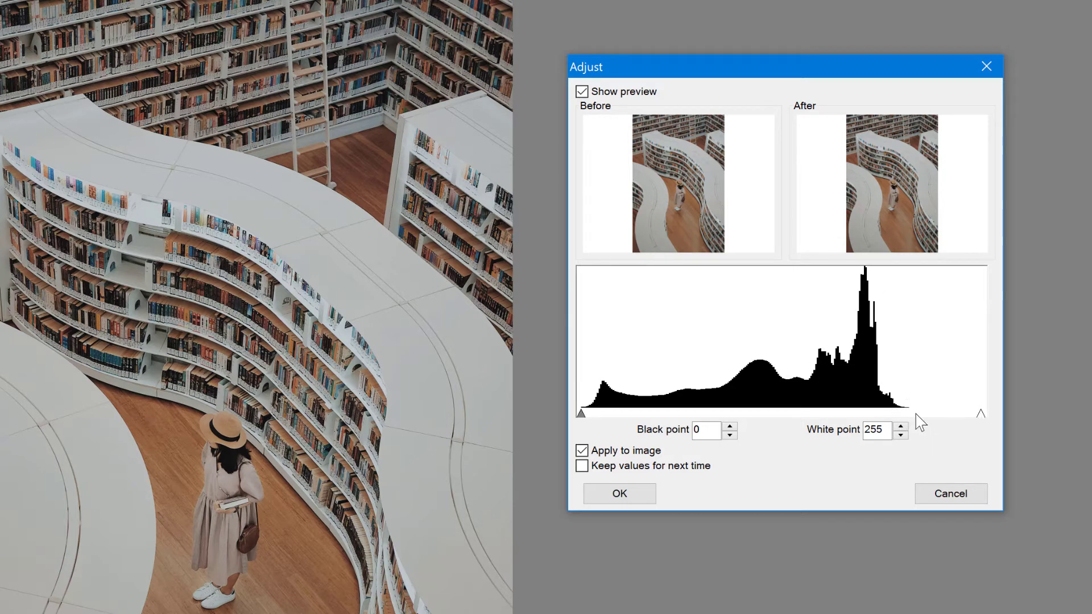
Step: Set the Levels white point to 208 and compare the photo with and without the adjustment
left_click_drag(980, 415, 908, 414)
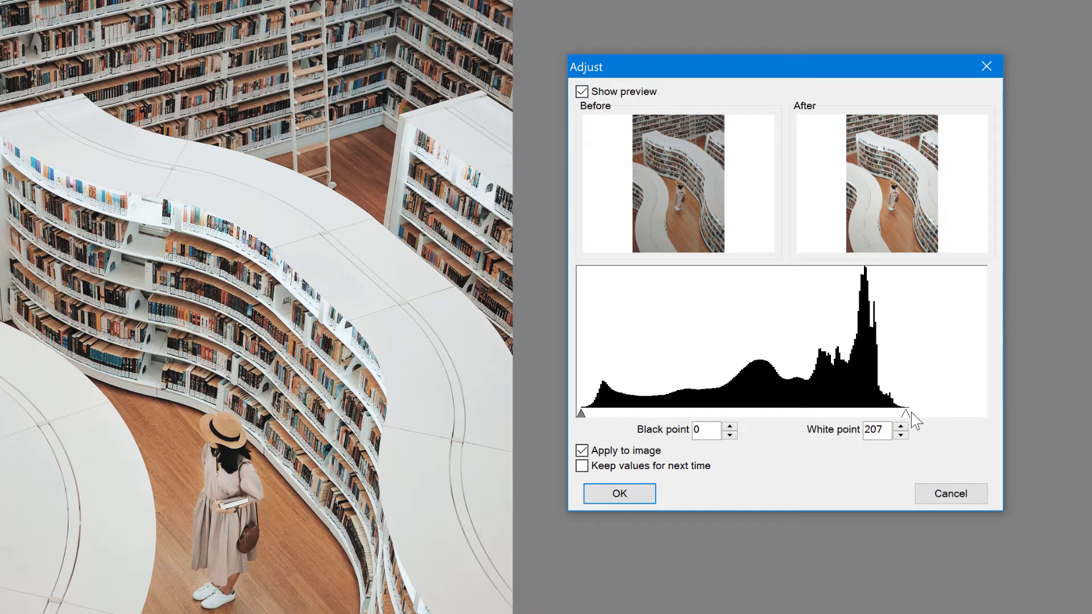
left_click(909, 411)
left_click(582, 451)
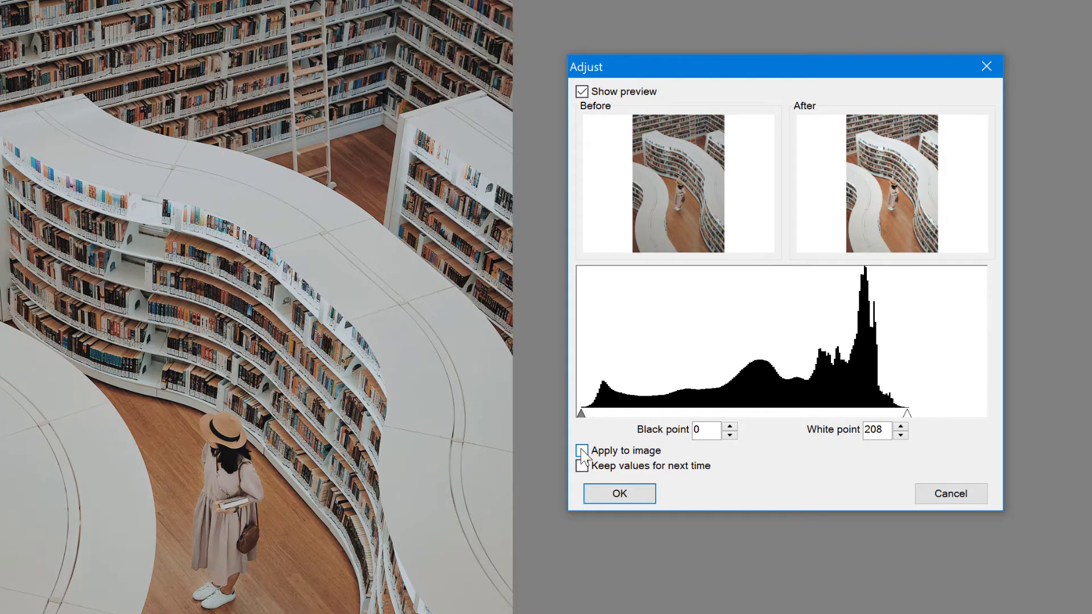
left_click(582, 450)
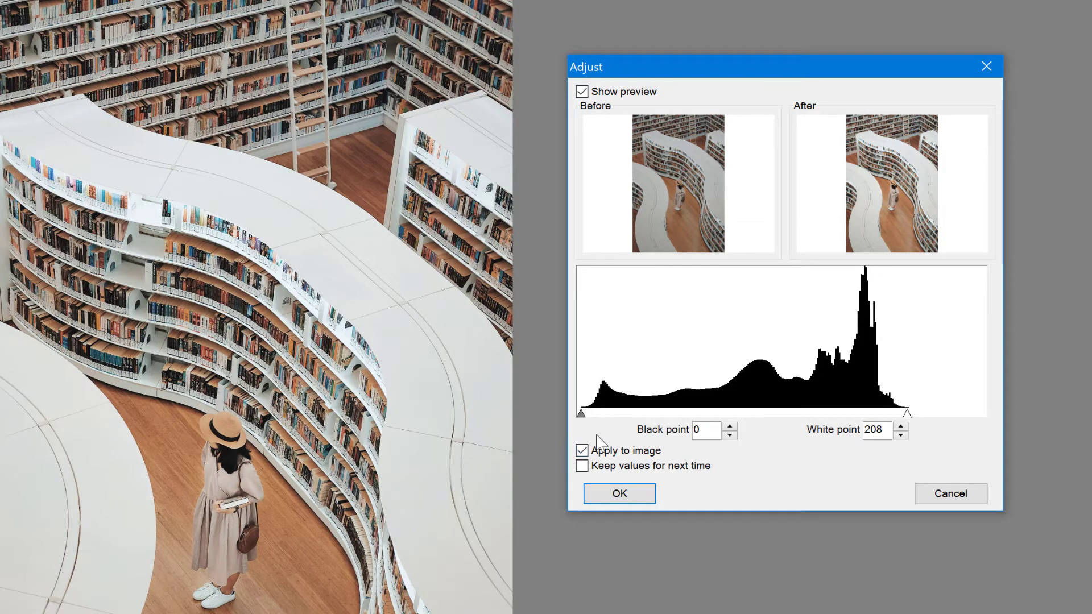
Step: Set the Levels black point to 3 and compare the photo with and without the adjustment
left_click(592, 451)
left_click(583, 415)
left_click(586, 451)
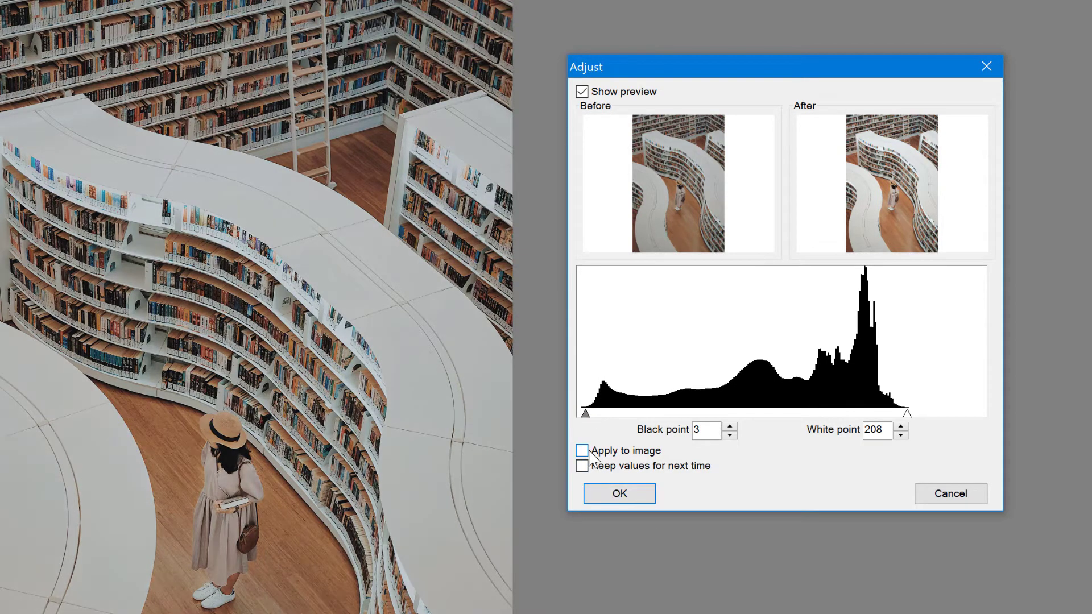
left_click(590, 449)
left_click(590, 449)
left_click(590, 449)
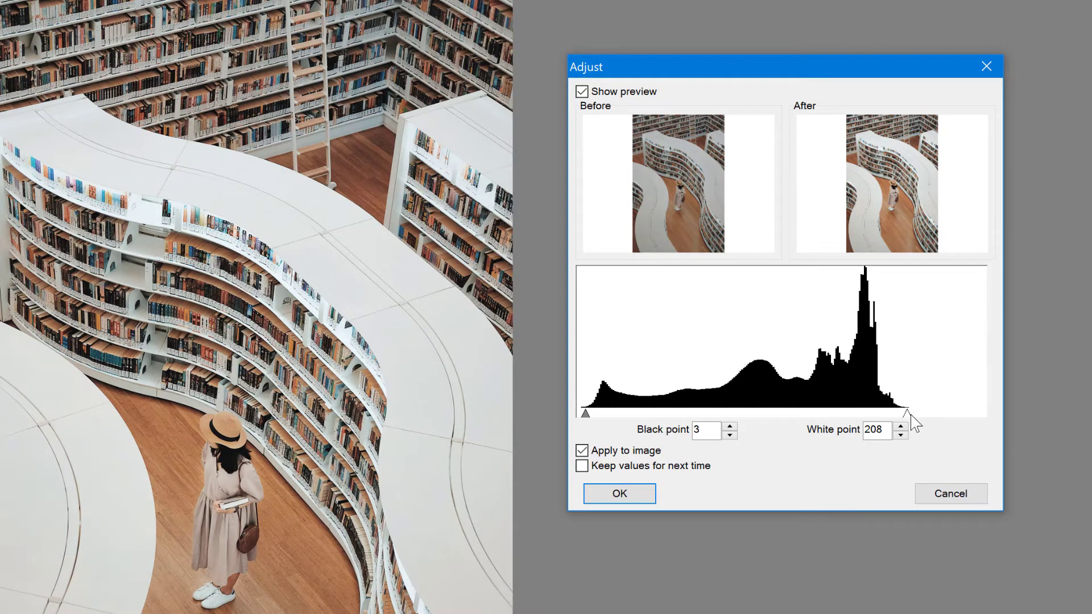
Step: Try white points of 192 and 109, settle on 202, and apply the Levels adjustment after comparing it with the original
left_click_drag(907, 414, 882, 414)
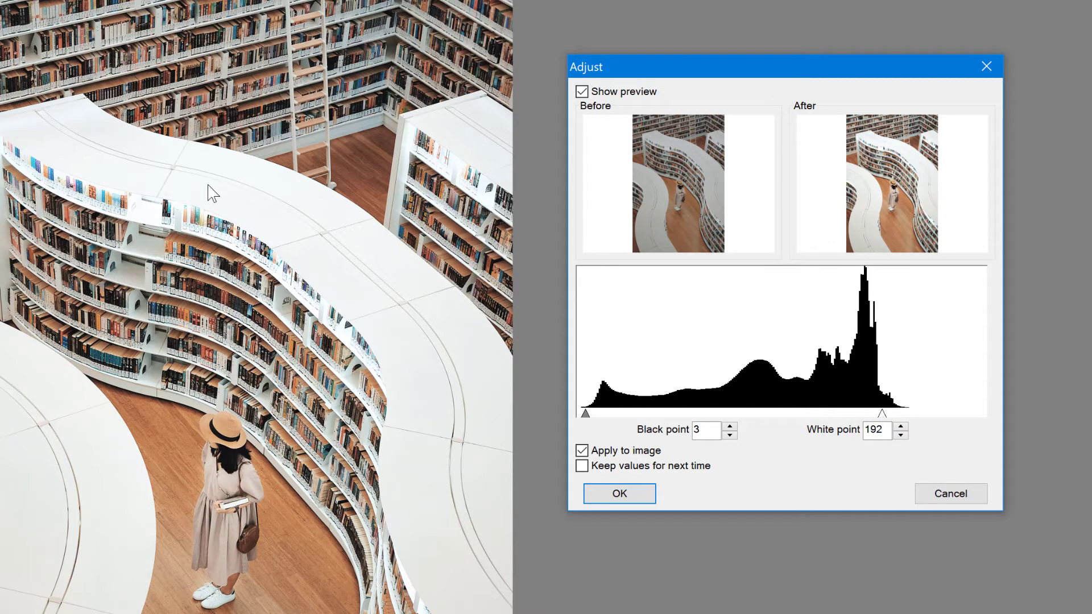
left_click_drag(882, 414, 751, 412)
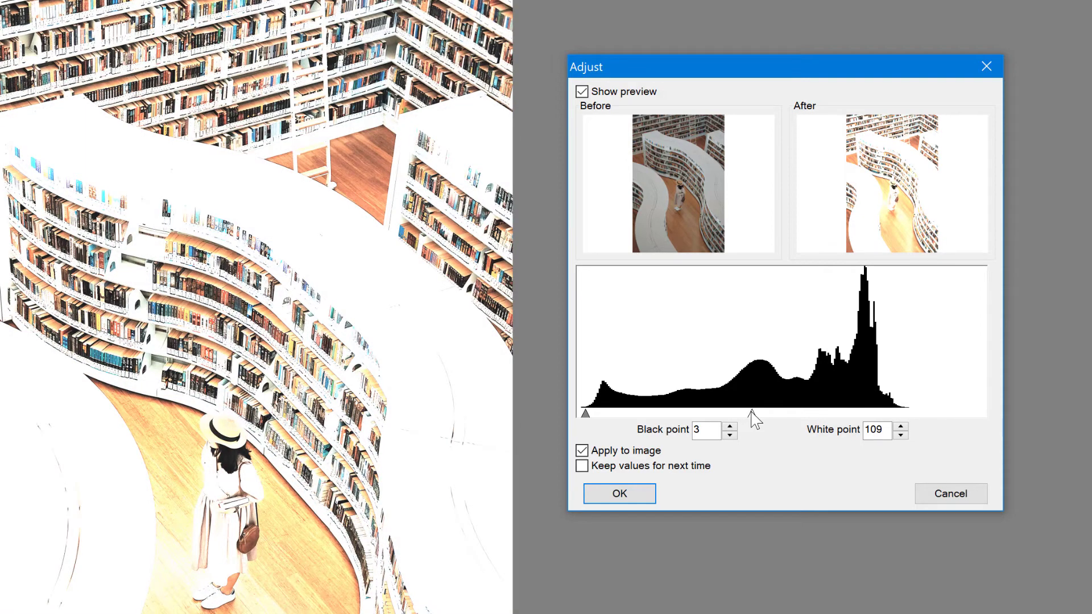
left_click(901, 417)
left_click_drag(901, 417, 901, 413)
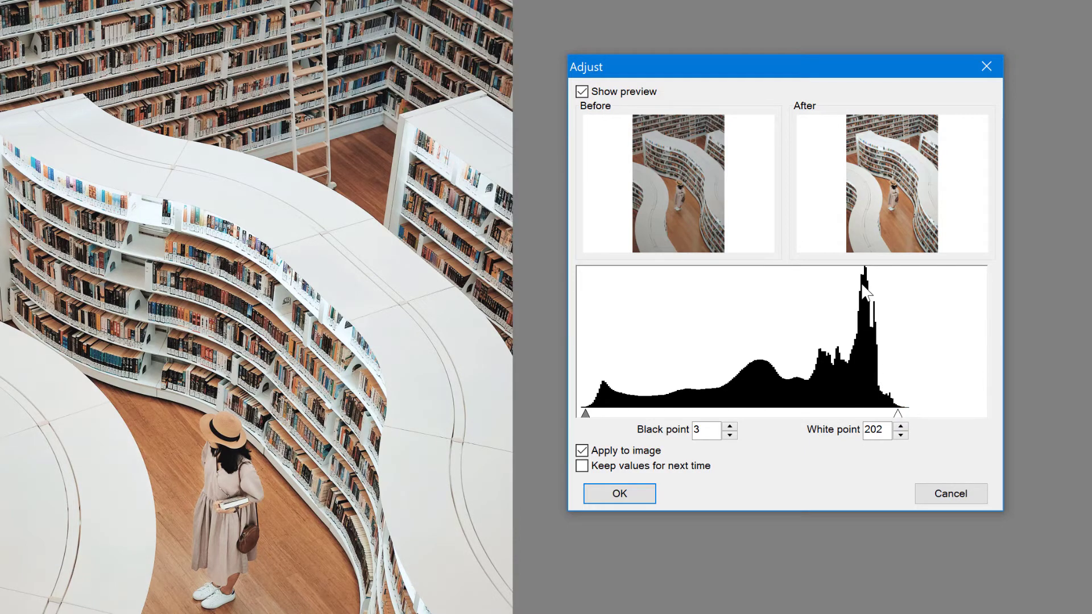
left_click(582, 450)
left_click(582, 450)
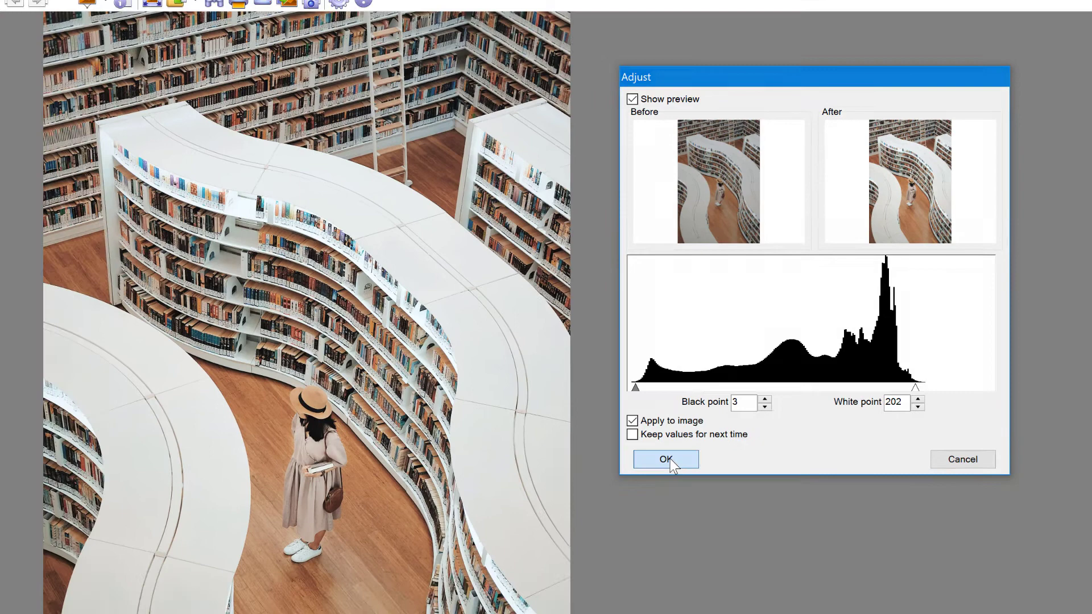
left_click(620, 495)
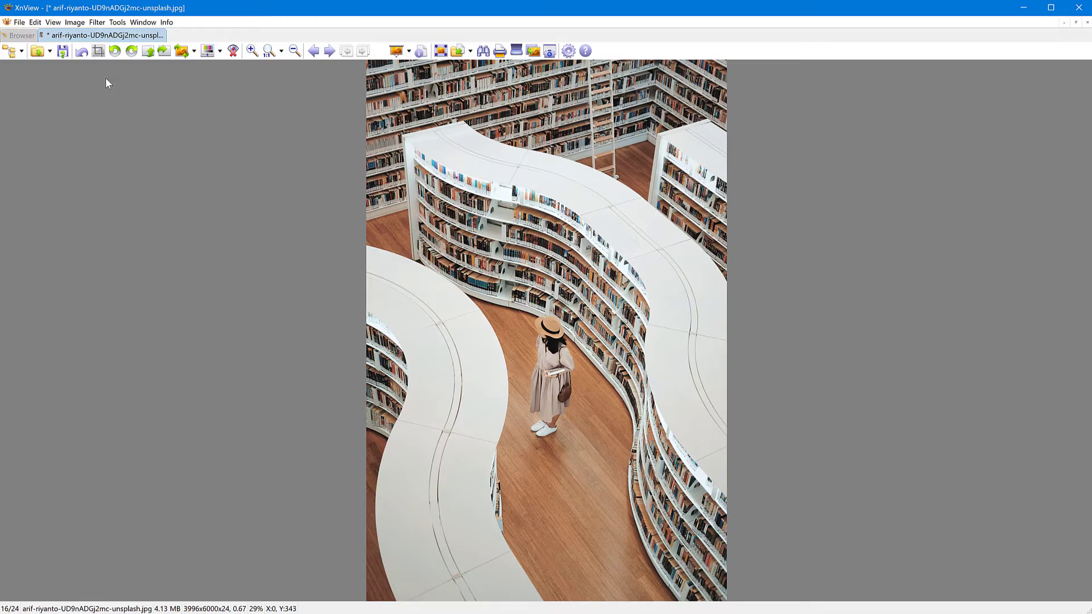
Step: Start a Brightness/Contrast/Gamma/Balance adjustment on the photo and place its dialog clear of the picture
left_click(76, 24)
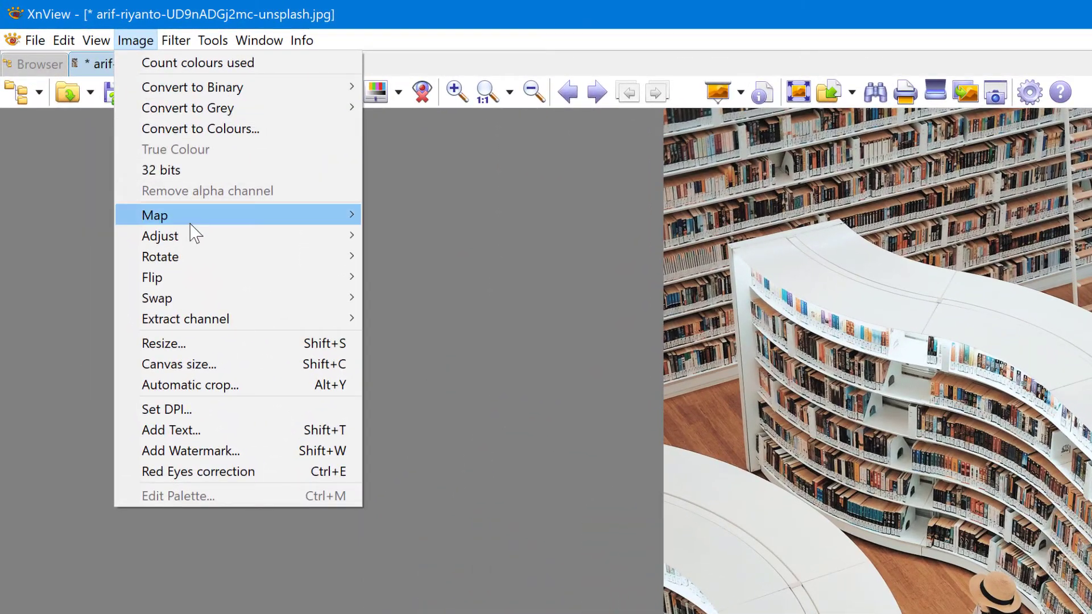
mouse_move(106, 131)
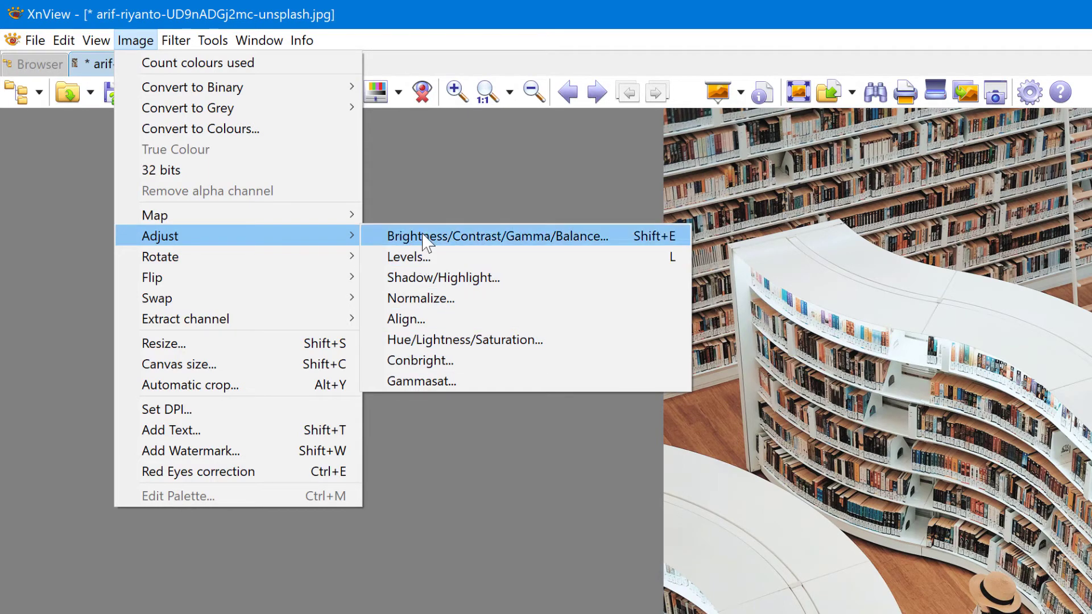
left_click(447, 236)
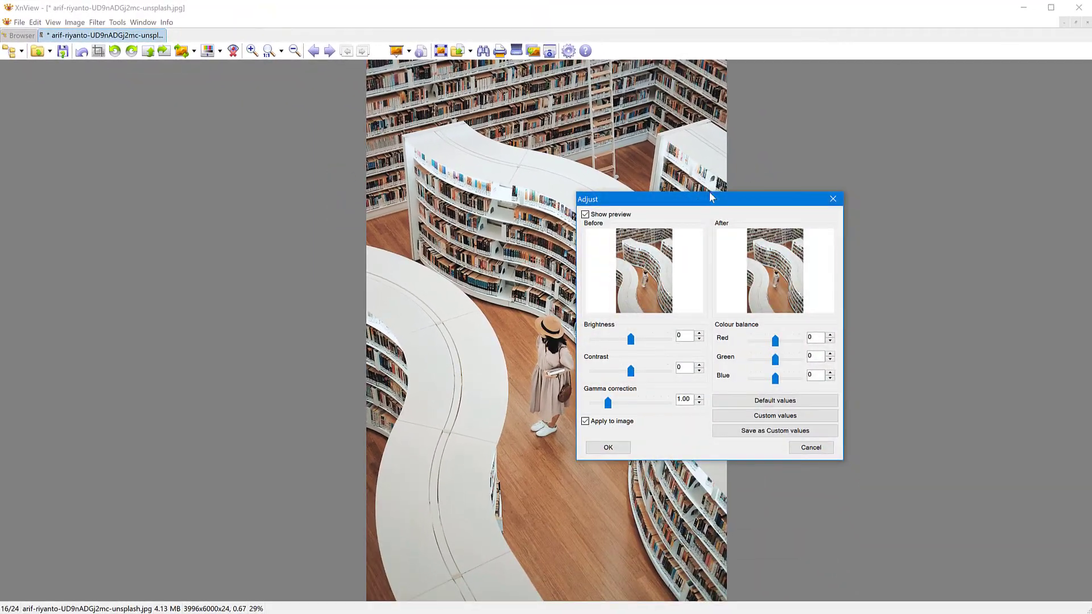
left_click_drag(712, 206, 883, 151)
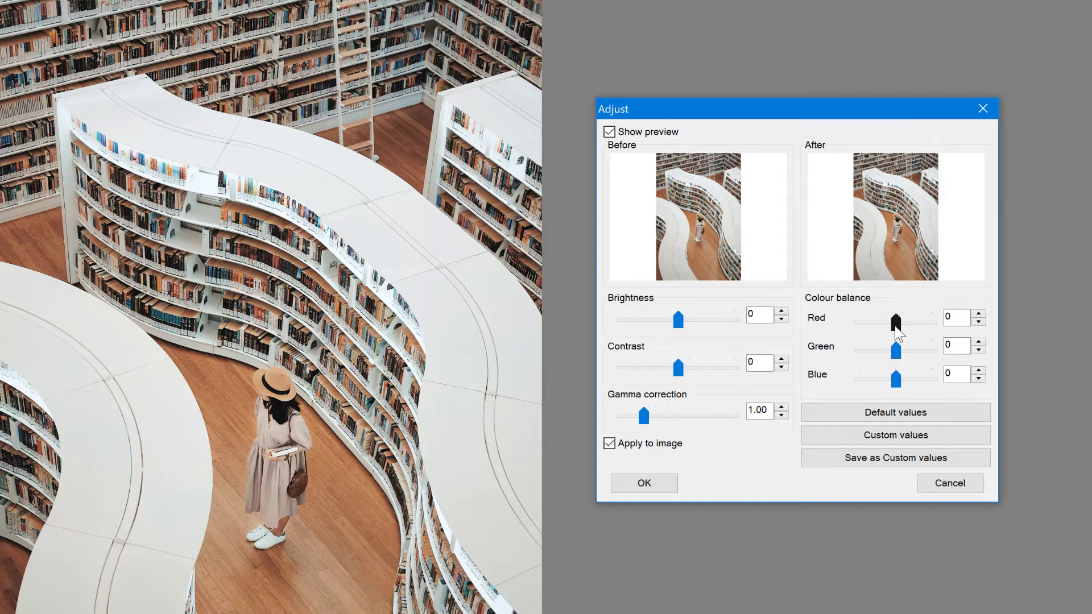
Step: Try red colour balance values of 122, -24 and 8, and reset red to 0
left_click_drag(902, 324, 916, 324)
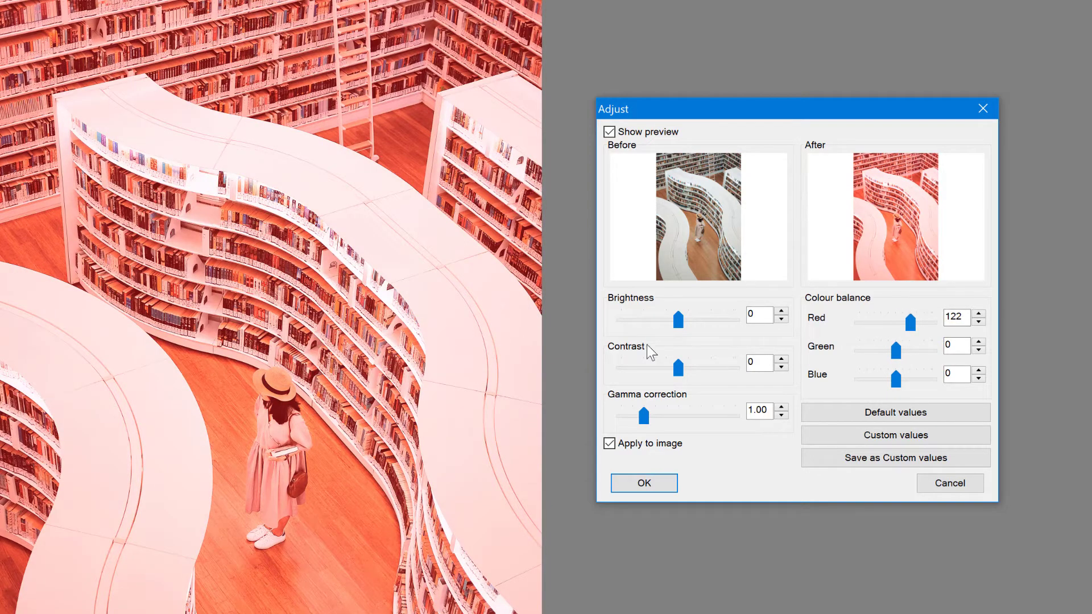
left_click_drag(909, 329, 897, 330)
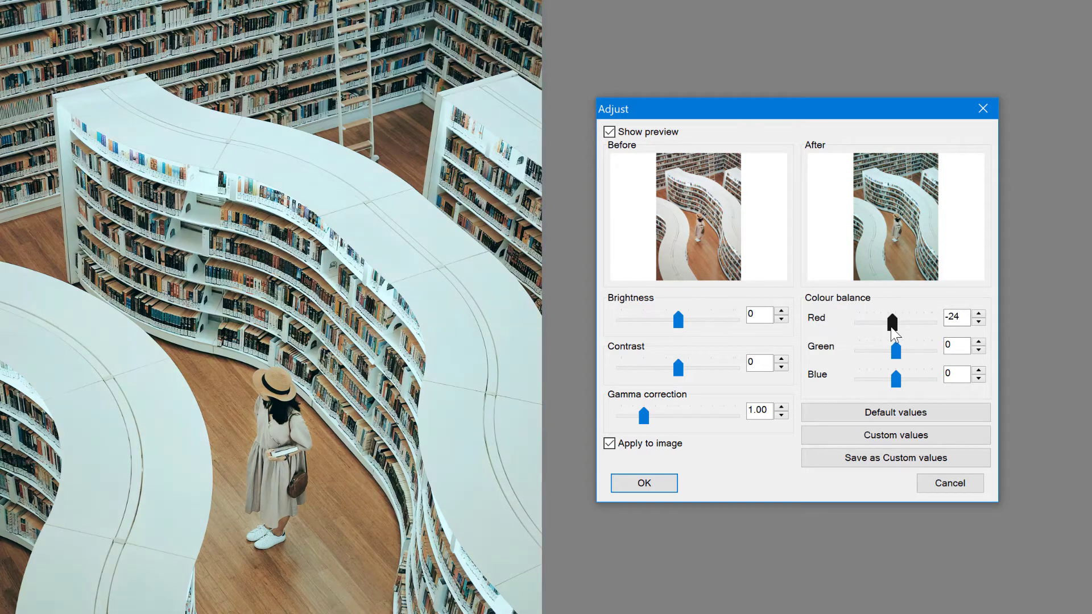
left_click_drag(892, 327, 896, 330)
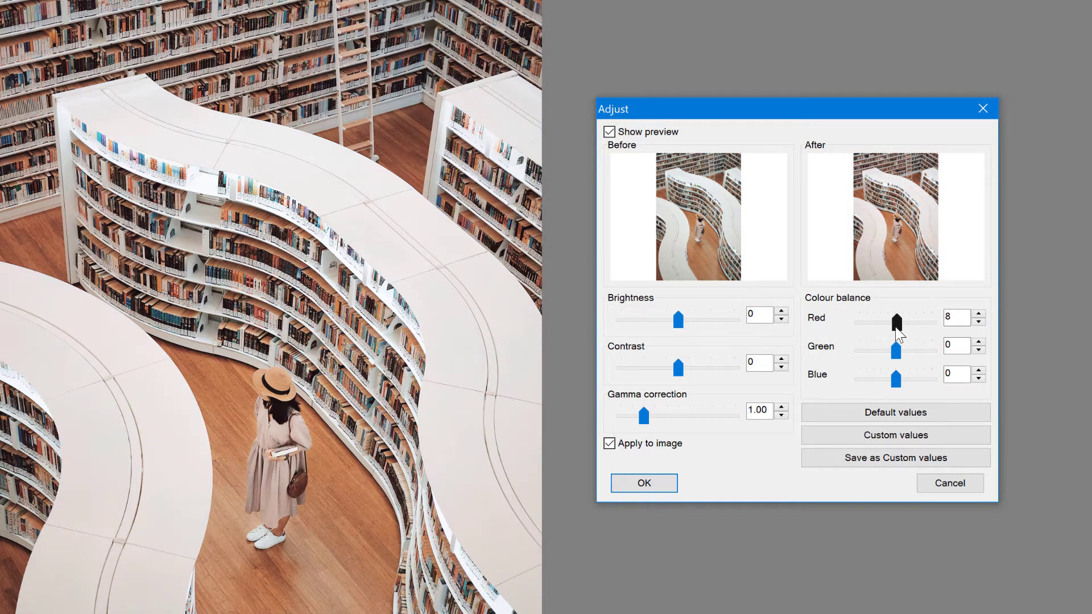
left_click_drag(894, 327, 893, 328)
double_click(956, 316)
type("0")
key("Tab")
Step: Set the brightness to 7 and compare the photo with and without the adjustment
mouse_move(680, 317)
left_mouse_down()
mouse_move(716, 317)
mouse_move(682, 323)
left_mouse_up()
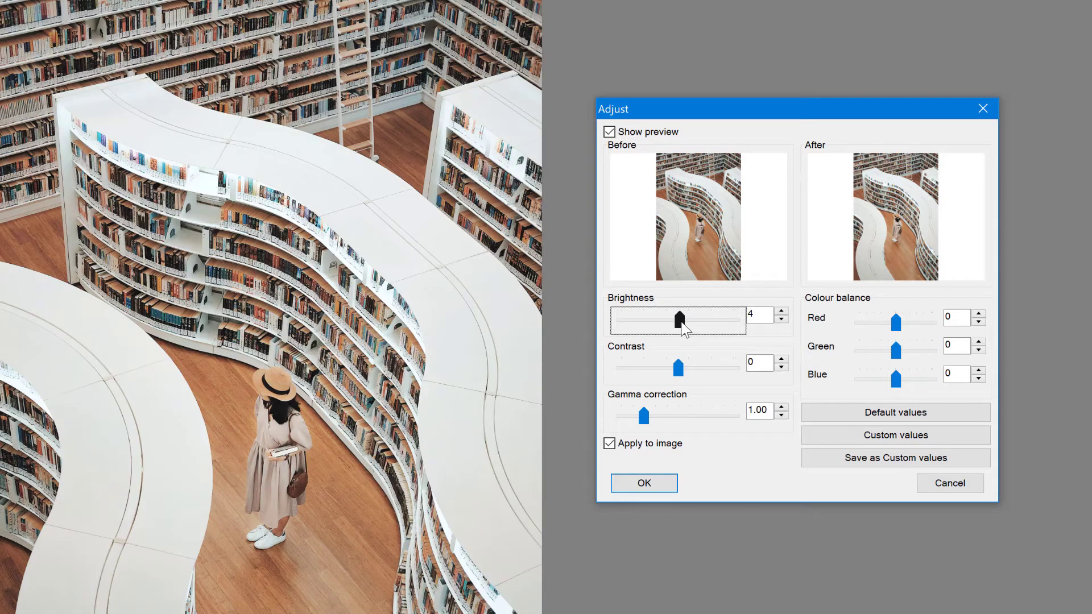
left_click(781, 312)
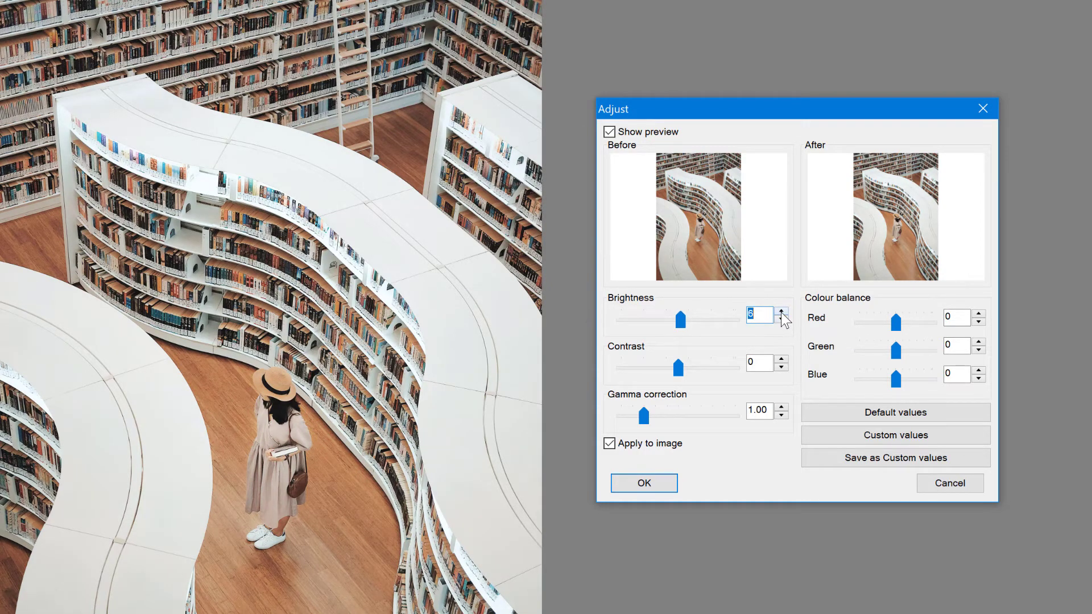
left_click(782, 312)
left_click(612, 446)
left_click(612, 445)
left_click(612, 446)
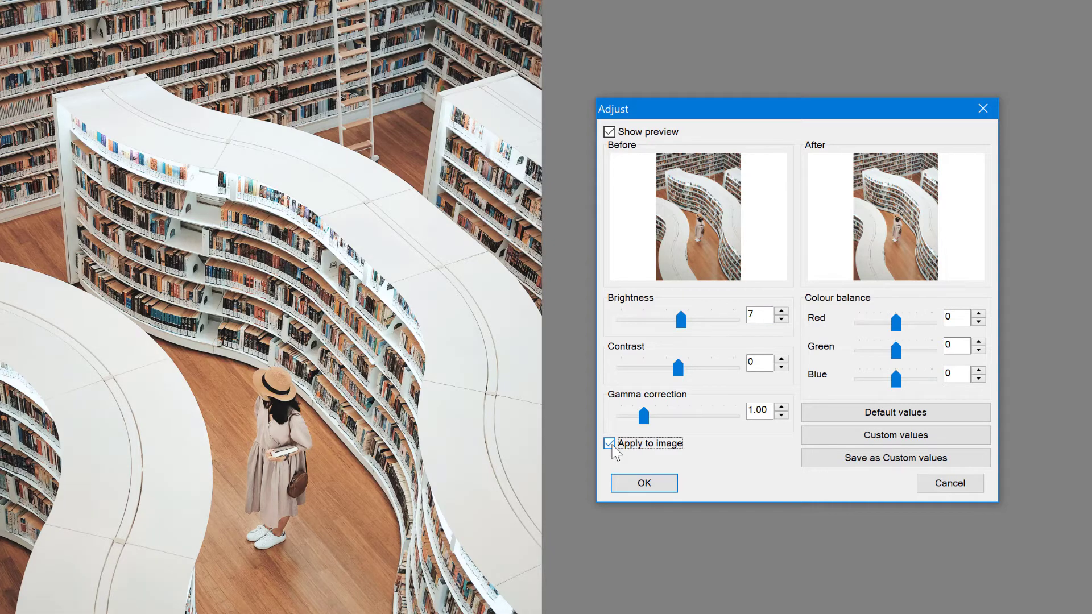
left_click(612, 446)
left_click(612, 445)
left_click(612, 446)
left_click(611, 446)
Step: Try contrast values of 70, -20 and 20 on the photo
left_click(694, 370)
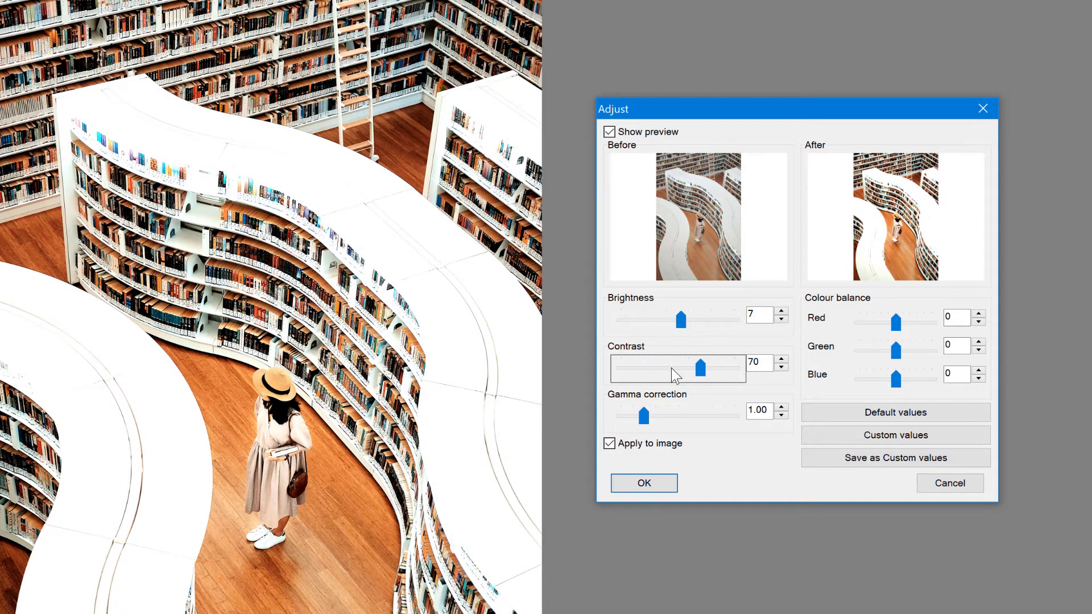
left_click(678, 371)
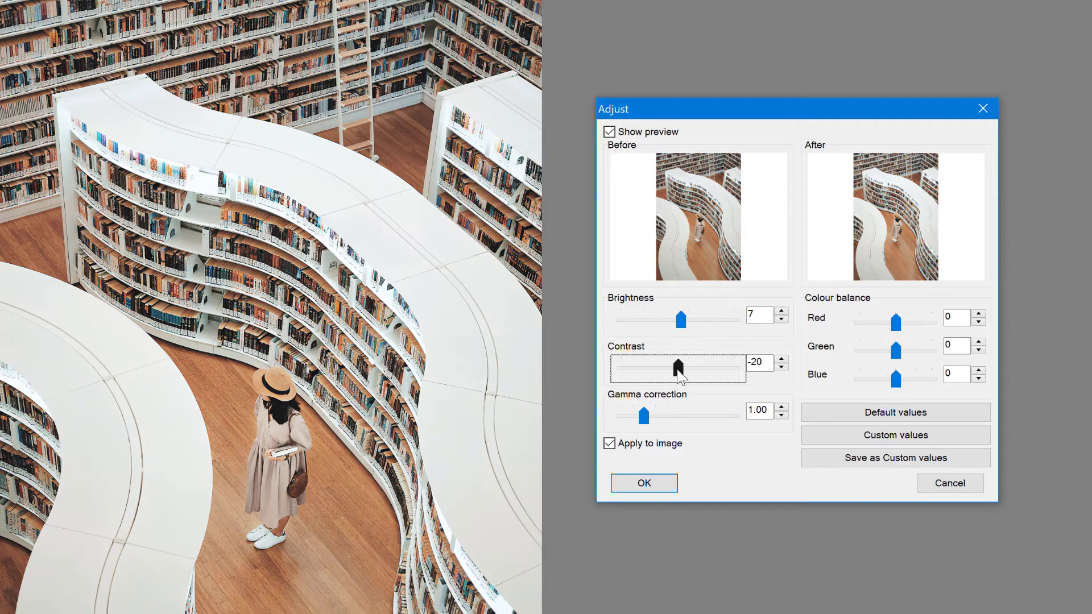
left_click_drag(680, 370, 698, 371)
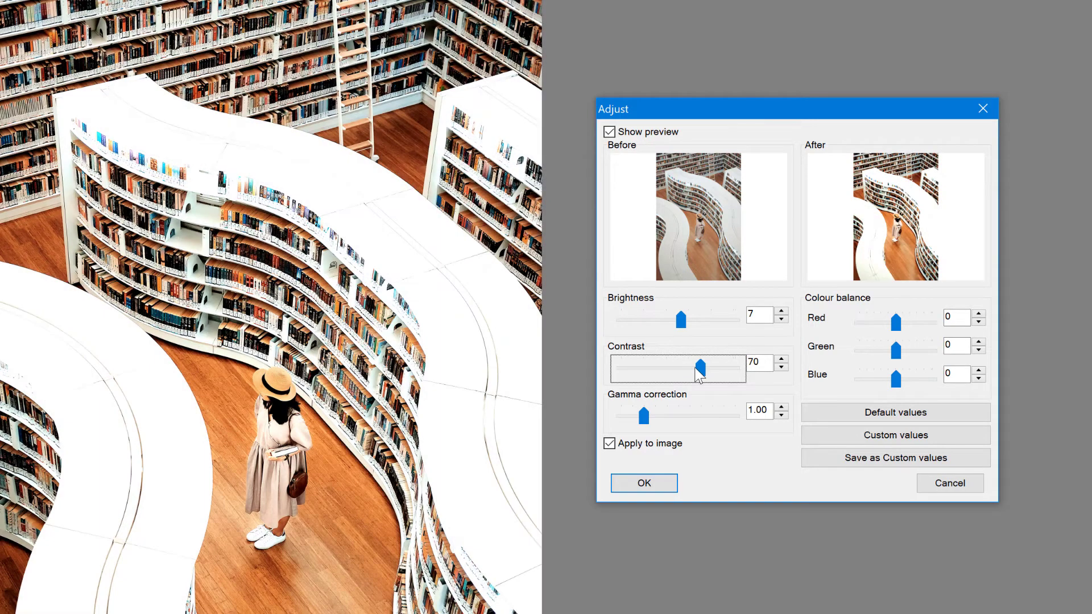
left_click(694, 369)
left_click(661, 367)
left_click(684, 367)
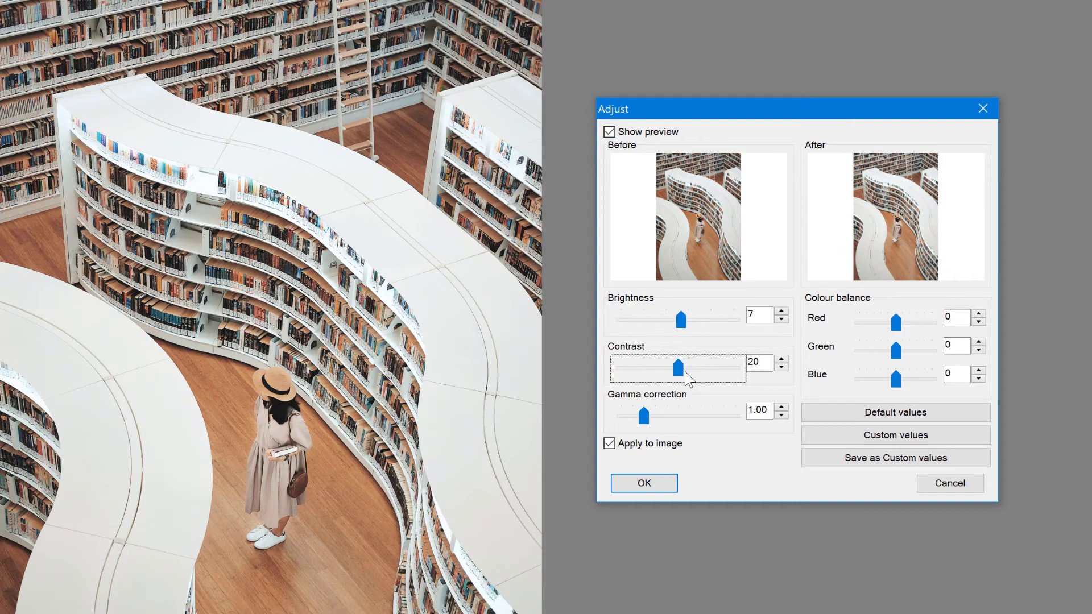
Step: Bring the contrast back close to neutral and apply the brightness and contrast adjustment
left_click(680, 372)
left_click_drag(686, 370, 679, 370)
left_click(658, 483)
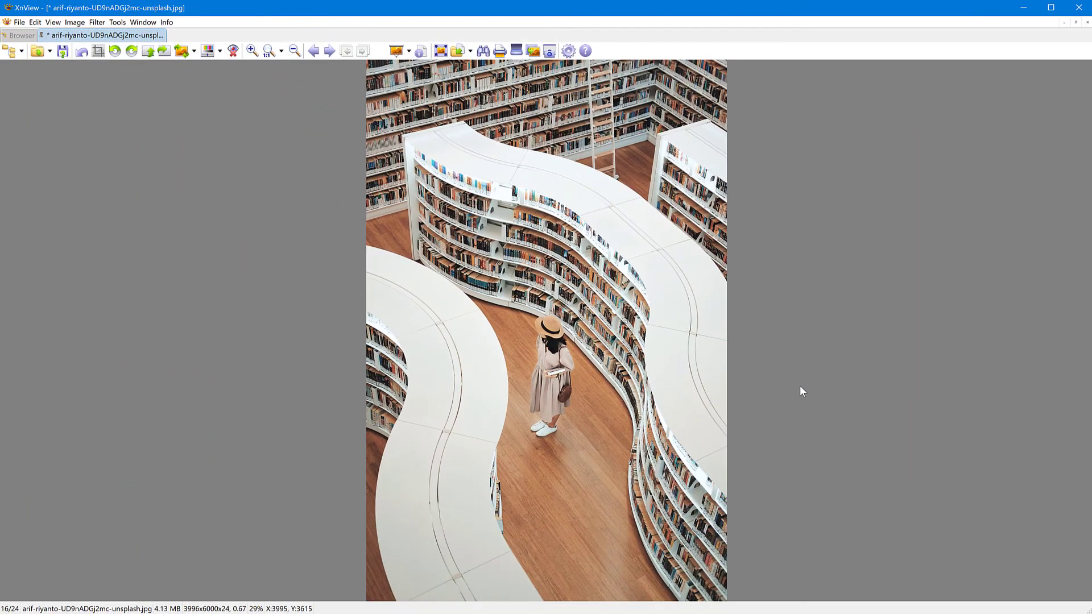
Step: Close the edited library photo without saving the changes, and open the coffee cup and book photo
left_click(1087, 23)
left_click(538, 347)
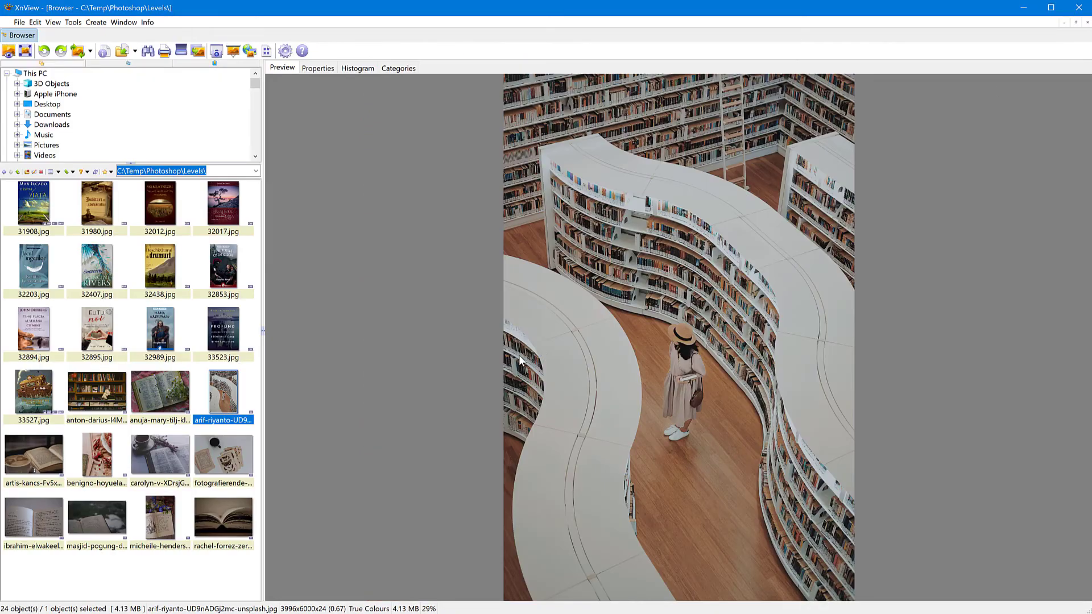
double_click(50, 452)
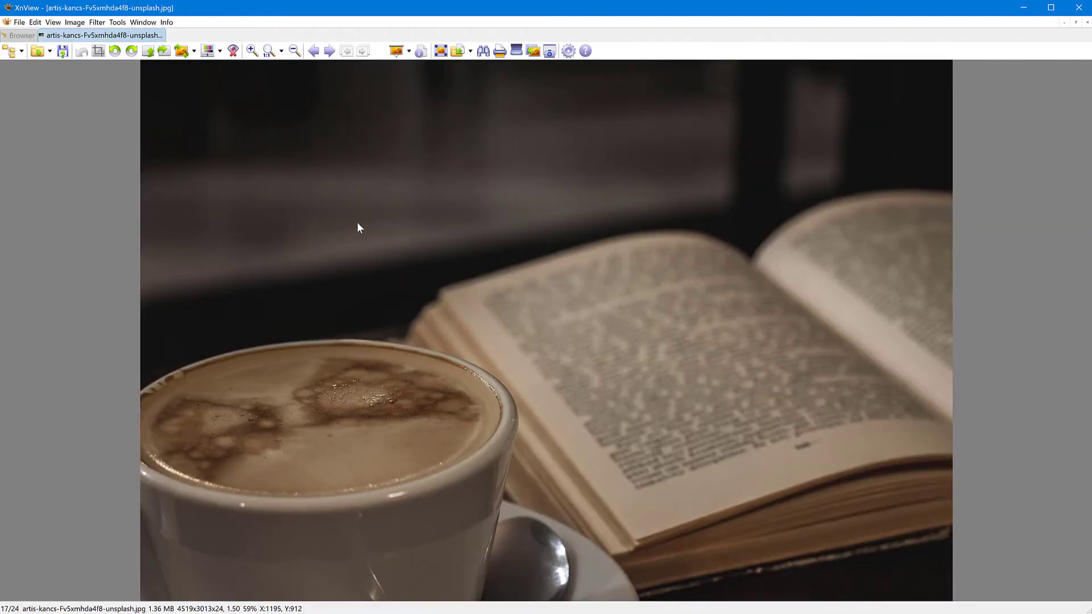
Step: Examine the coffee cup photo's tonal distribution in Levels, then cancel the adjustment and close the photo
key("ctrl+l")
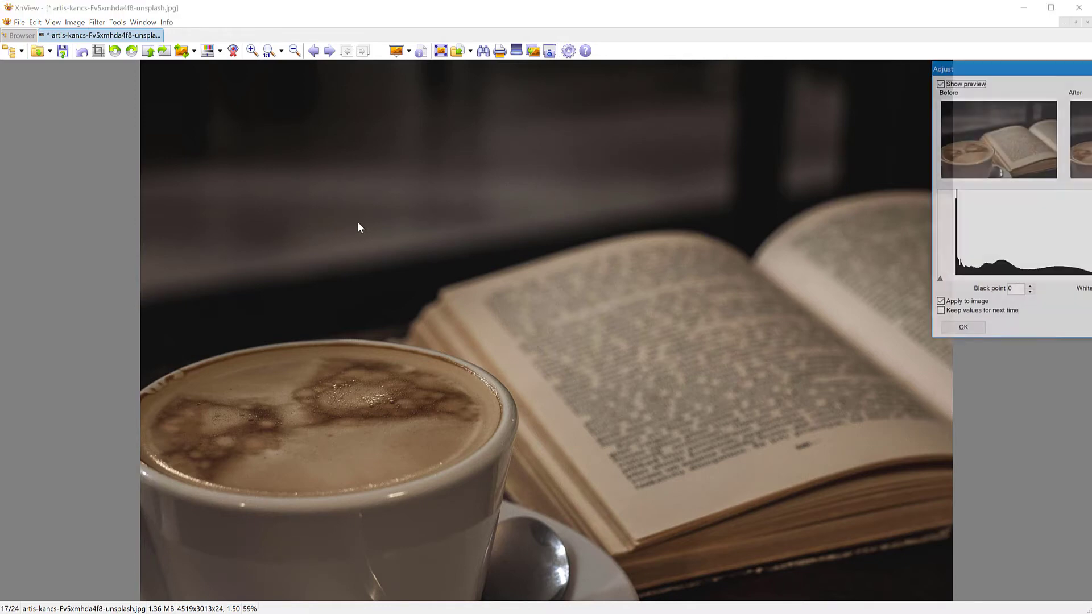
left_click_drag(961, 73, 765, 109)
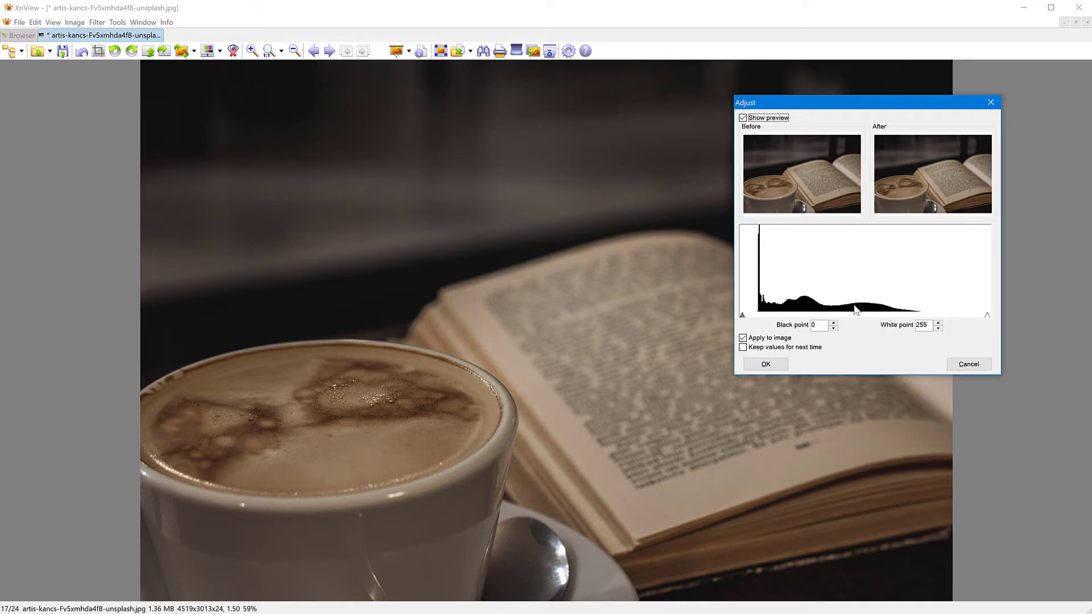
left_click(968, 364)
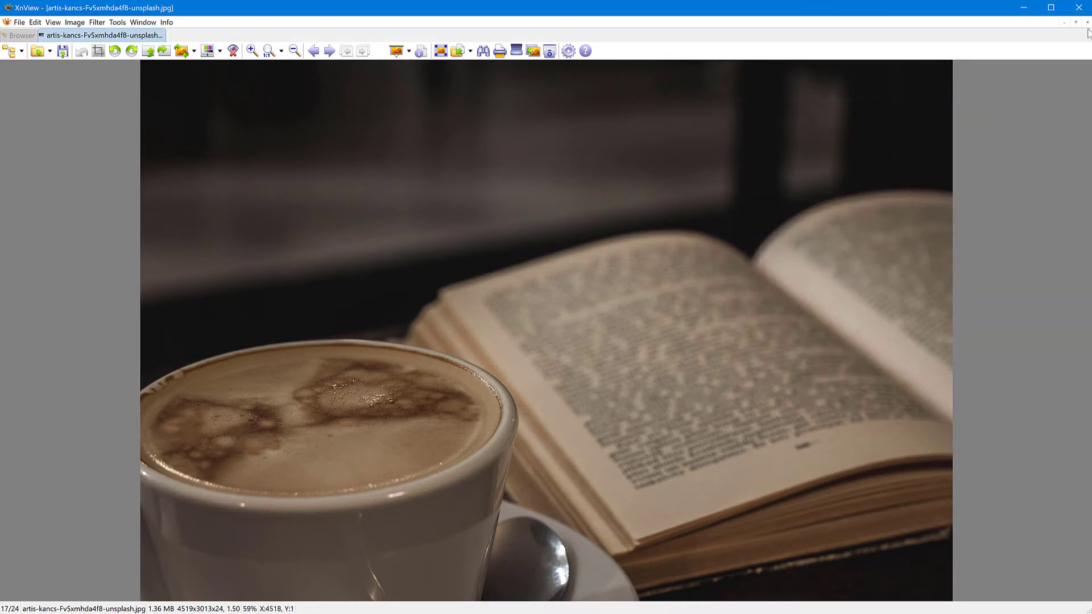
left_click(1086, 22)
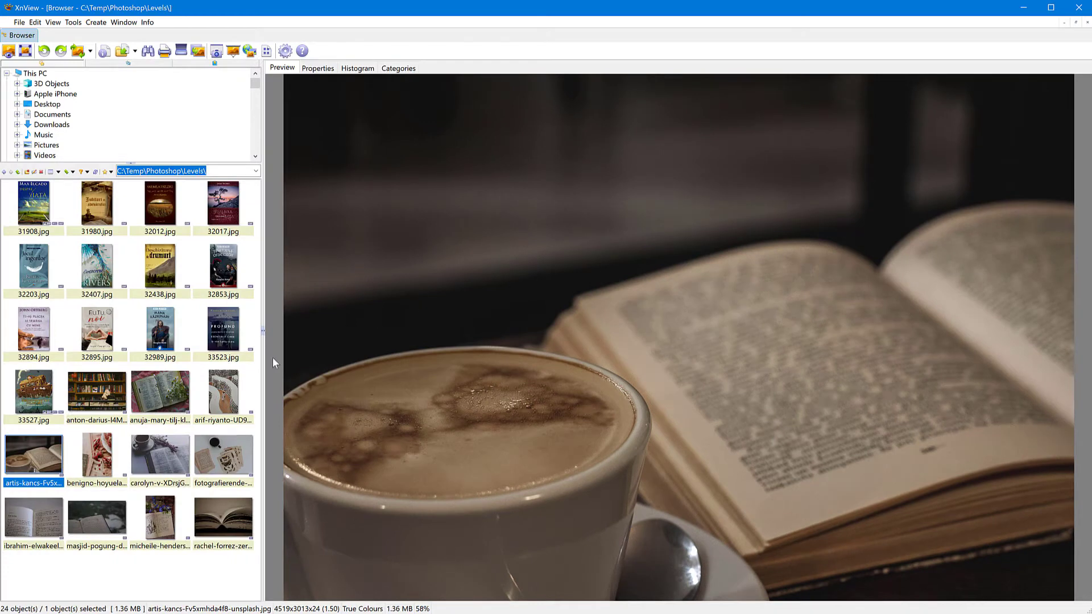
Step: Examine the histograms of the teacup and purple flowers photo and of the coffee cup photo
left_click(158, 447)
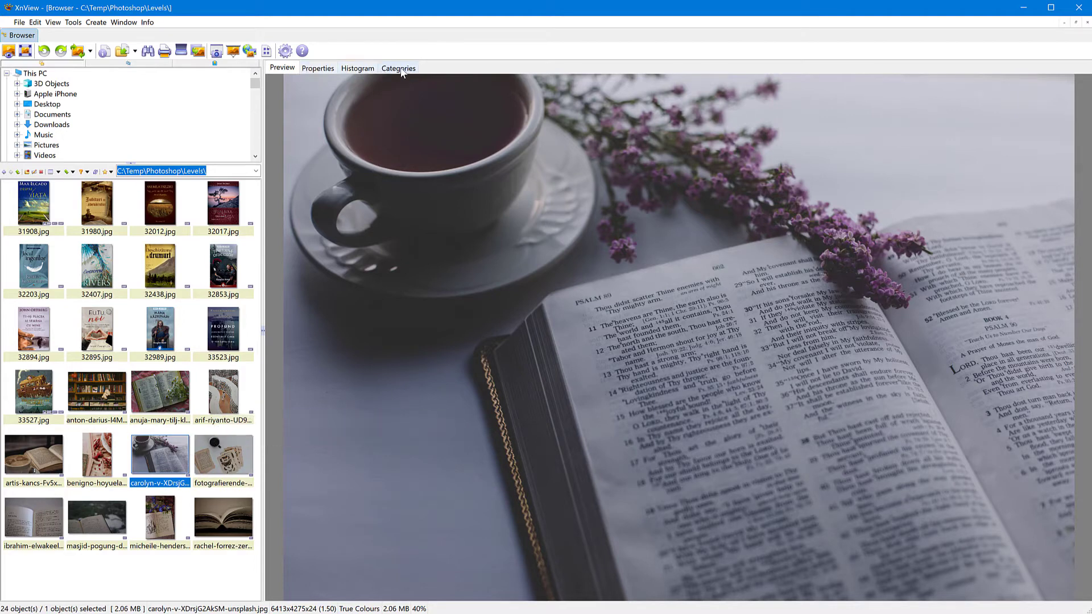
left_click(355, 70)
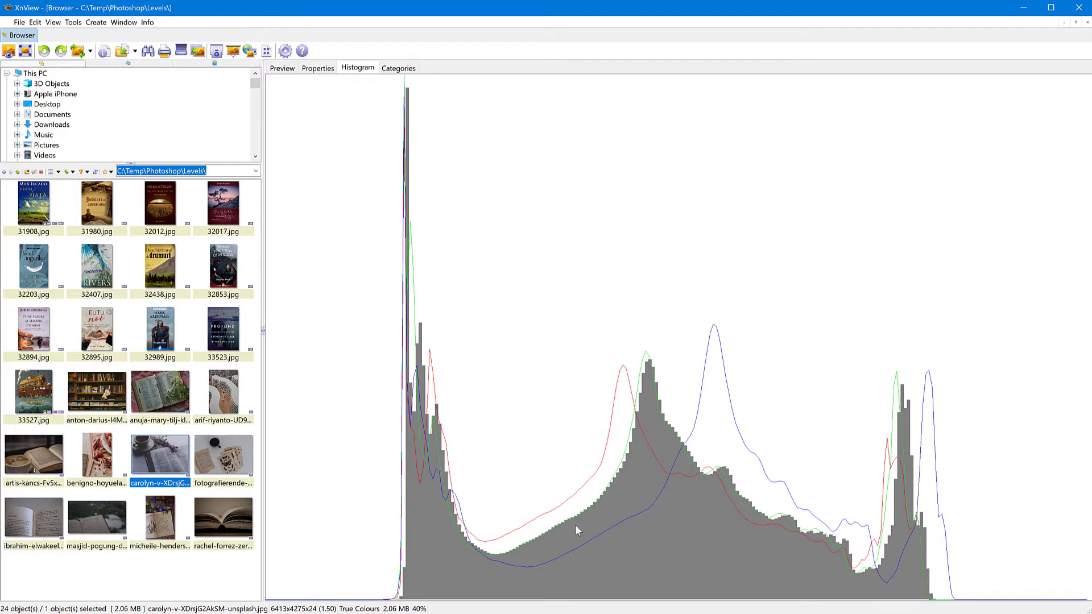
mouse_move(180, 473)
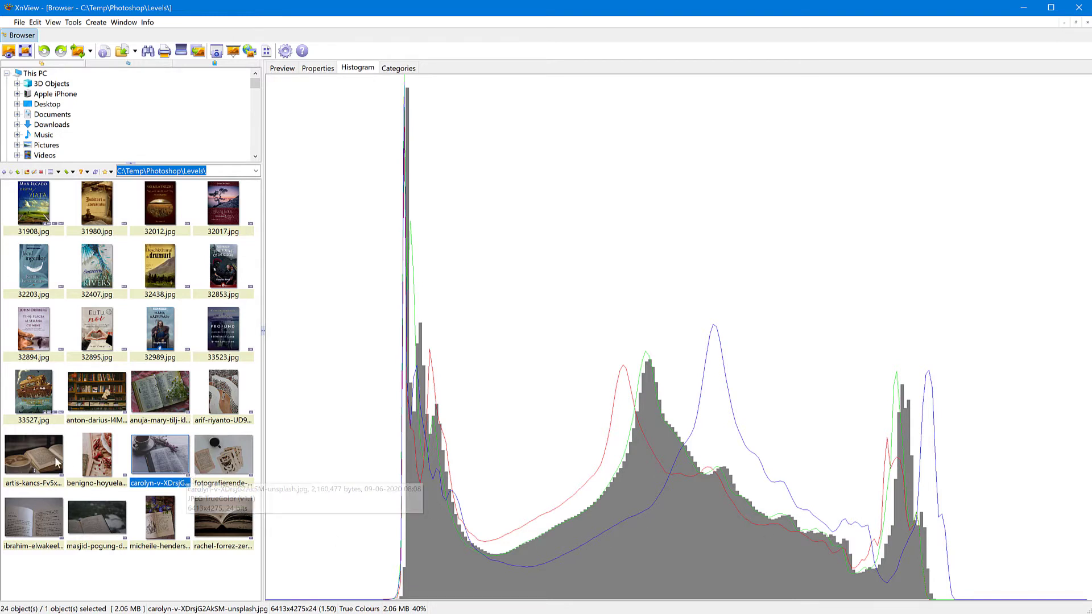
left_click(35, 457)
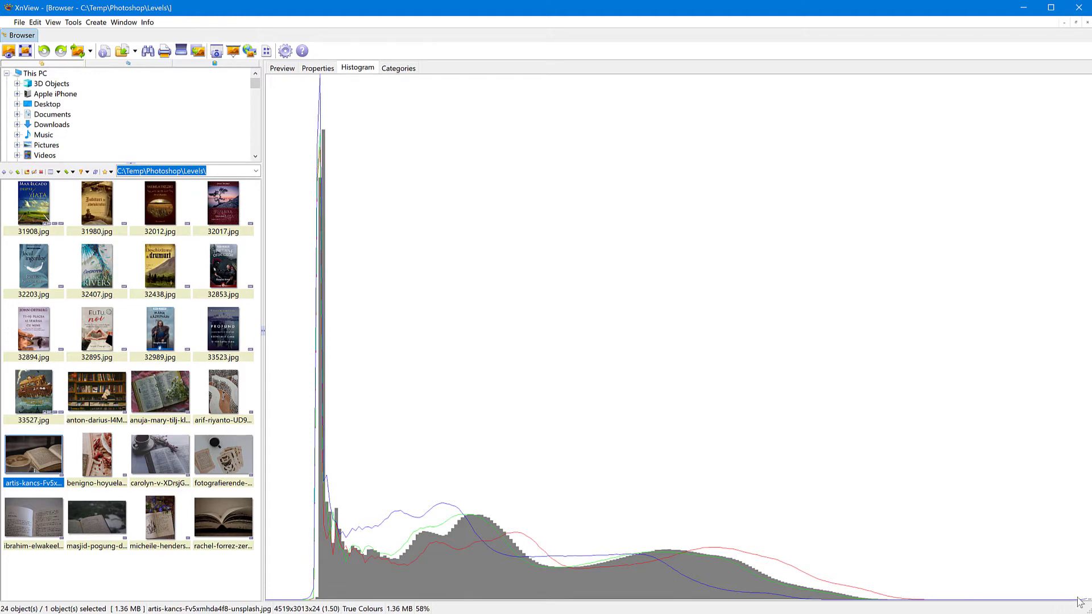
Step: Reopen the coffee cup photo in Levels and, with Apply to image off, set the black point to 16 and white point to 183
double_click(42, 462)
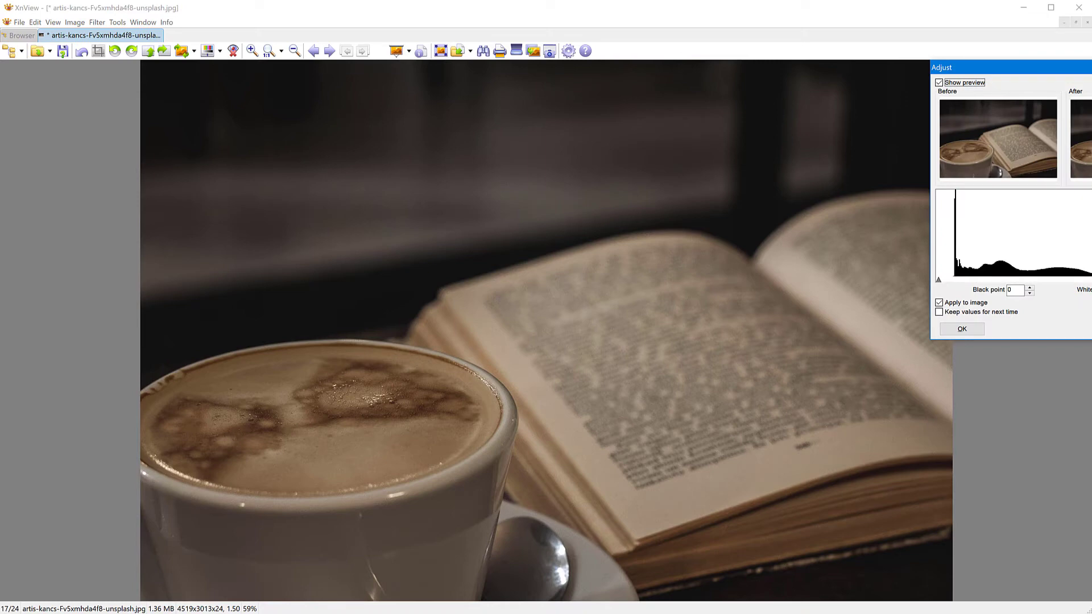
left_click_drag(1091, 68, 1008, 84)
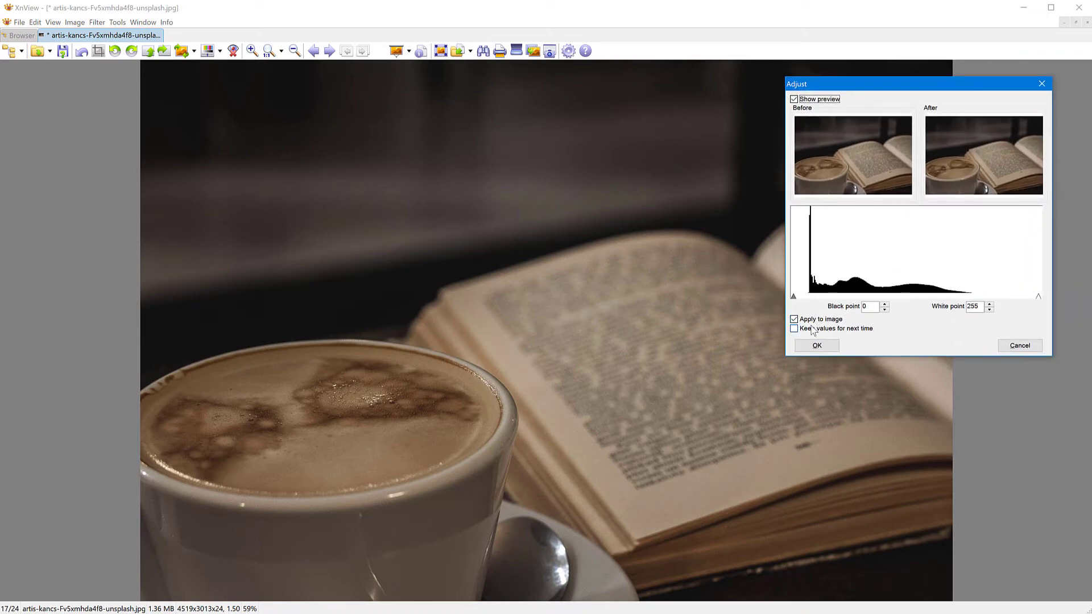
left_click(795, 320)
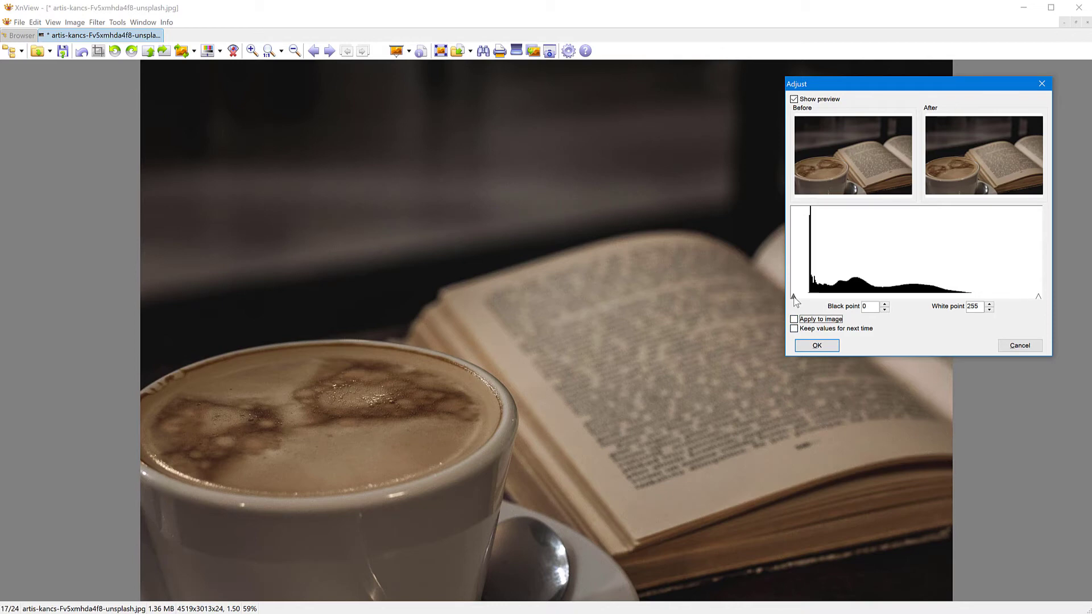
left_click_drag(796, 297, 804, 298)
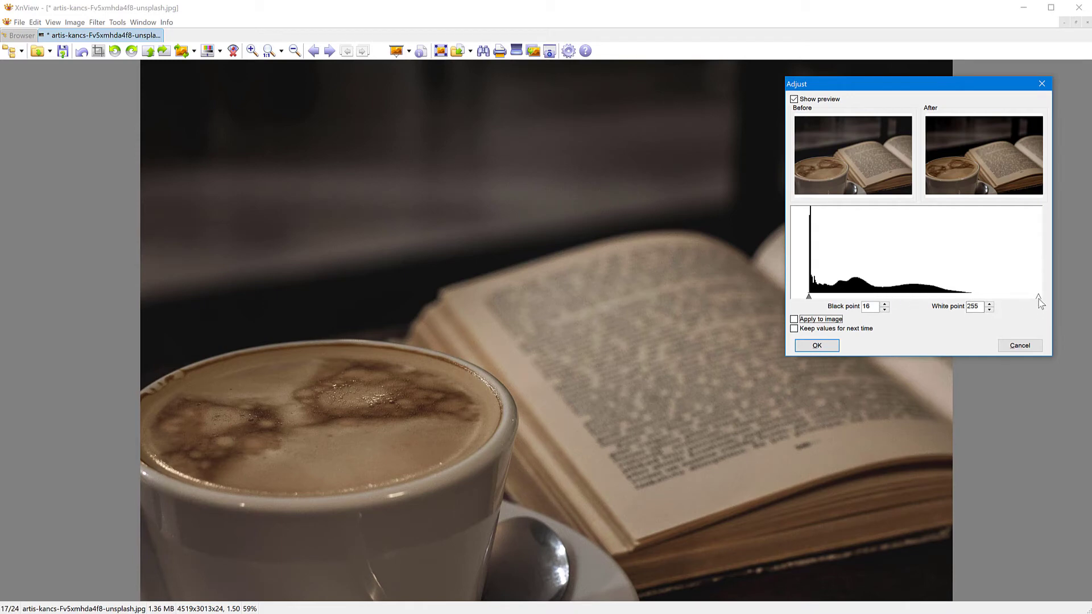
left_click_drag(1038, 295, 971, 295)
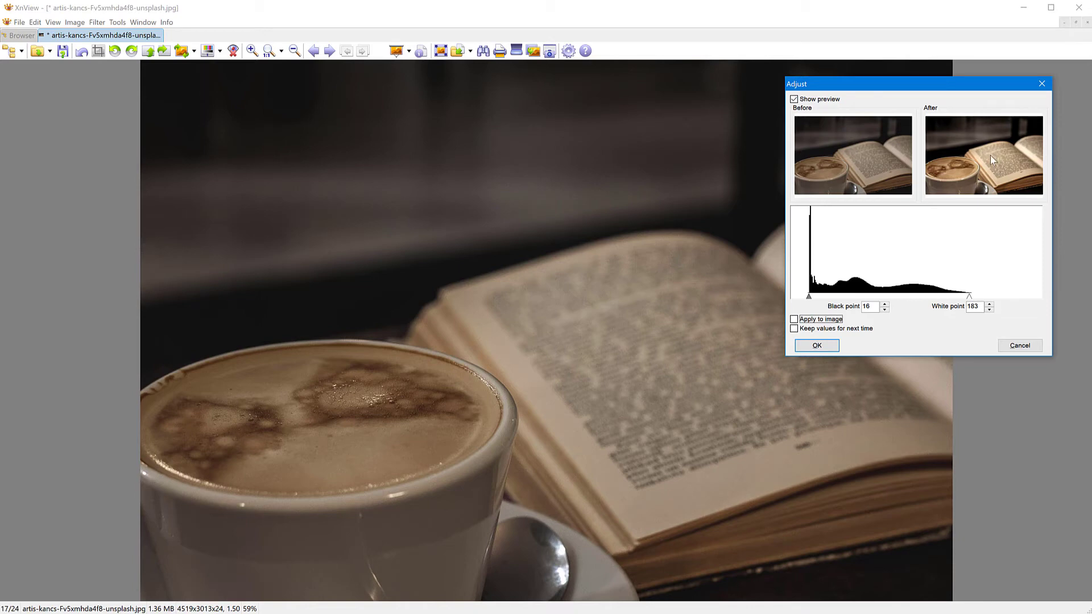
Step: Lower the white point to 176, compare the full image with and without the adjustment, and apply the levels
left_click(809, 320)
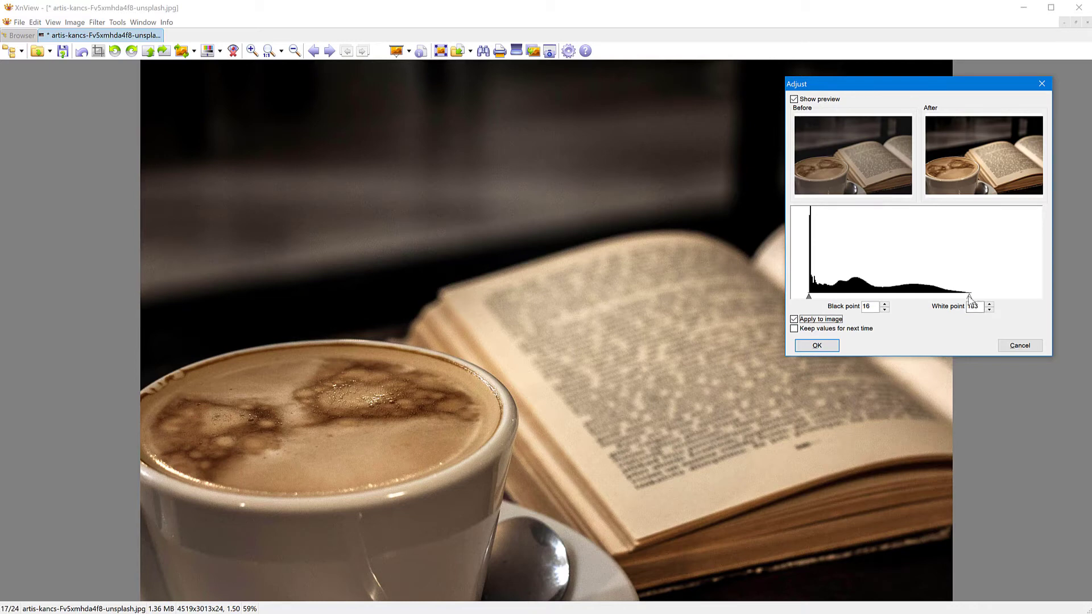
left_click_drag(969, 296, 964, 299)
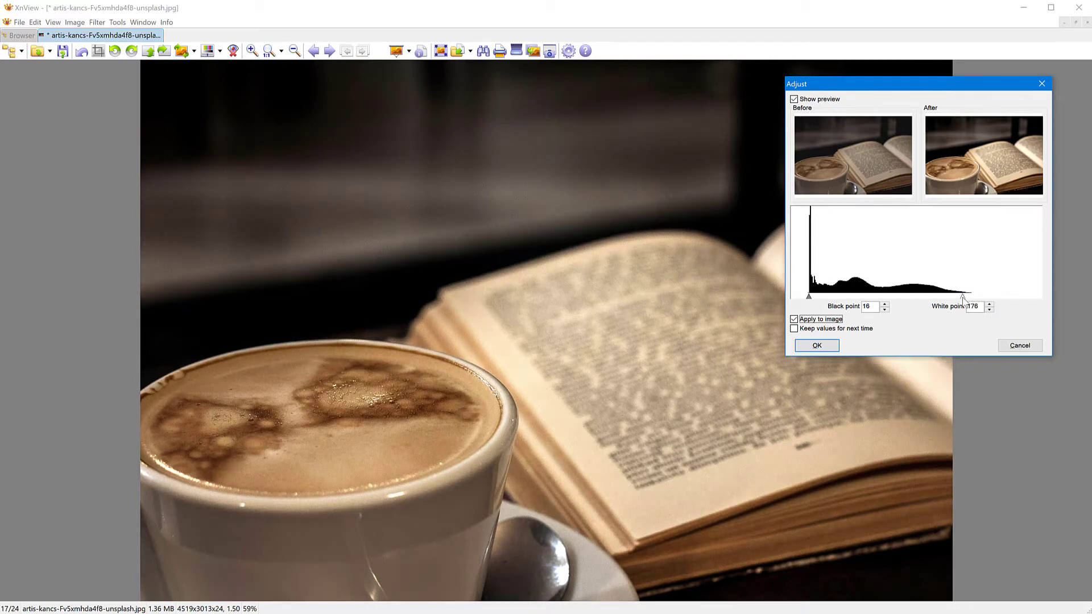
left_click(807, 322)
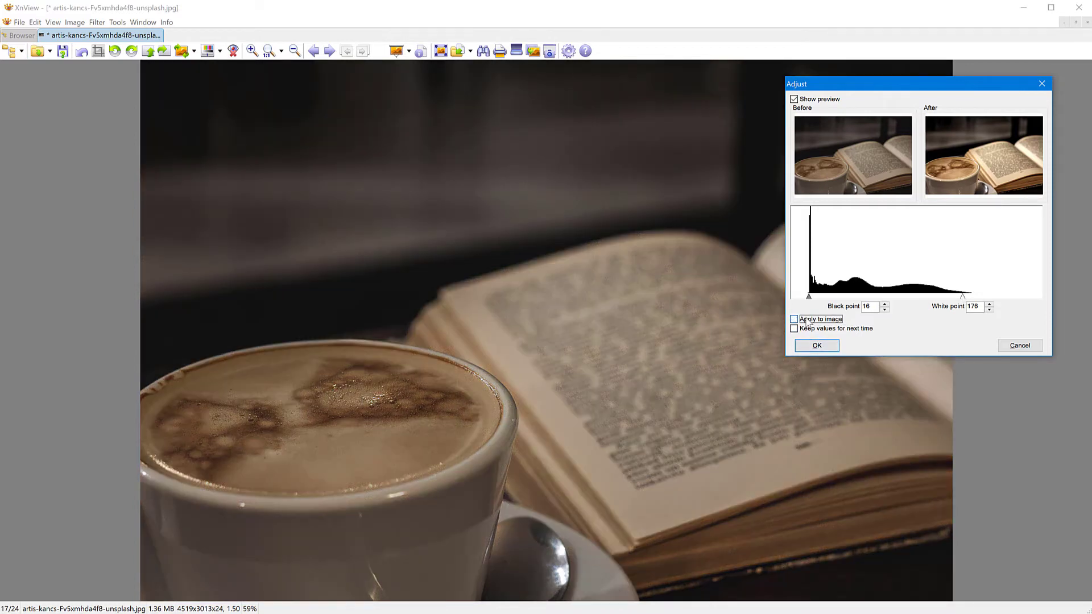
left_click(807, 322)
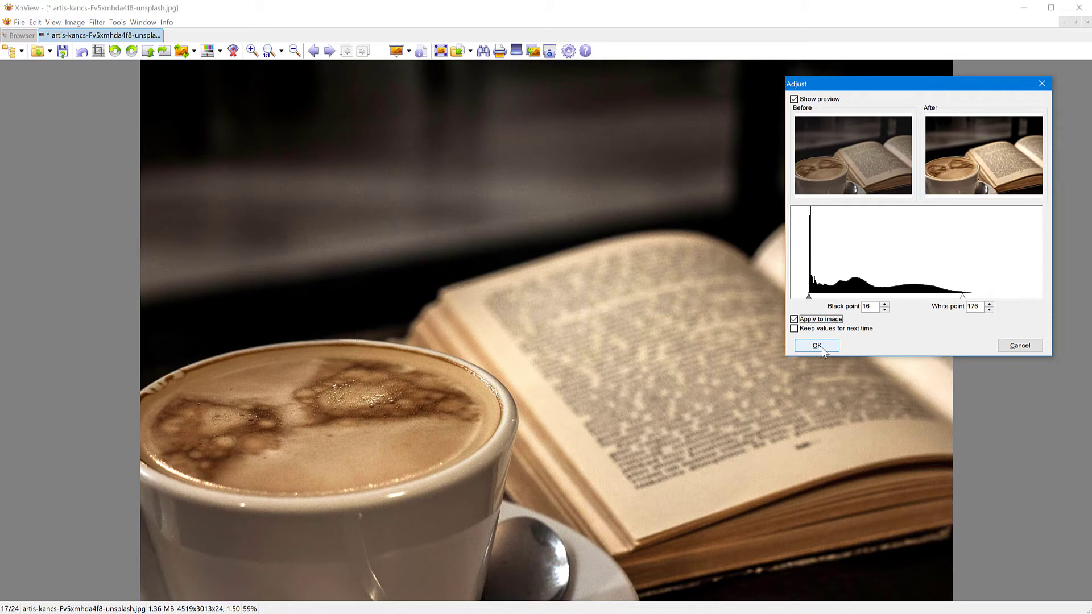
left_click(817, 346)
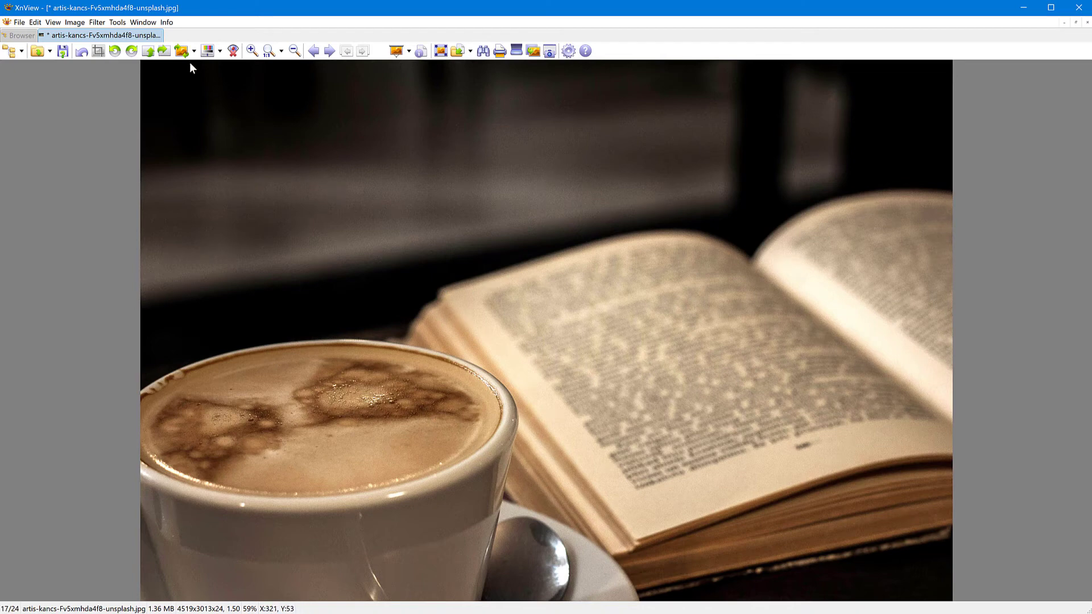
Step: Open the brightness, contrast and colour balance adjustment for the coffee cup photo and try blue values of 30 and 17
left_click(74, 22)
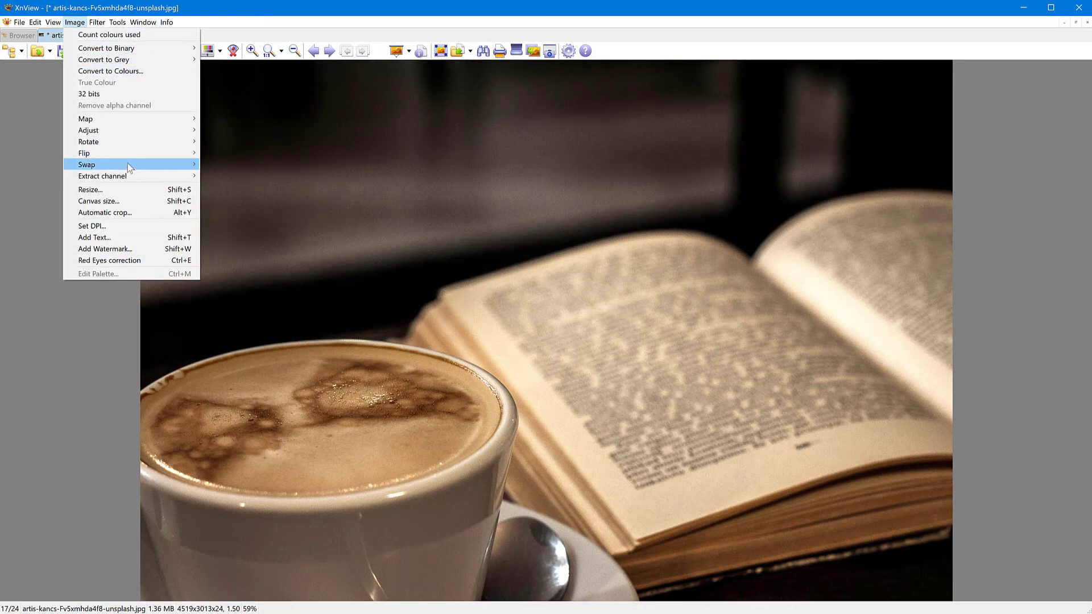
mouse_move(125, 130)
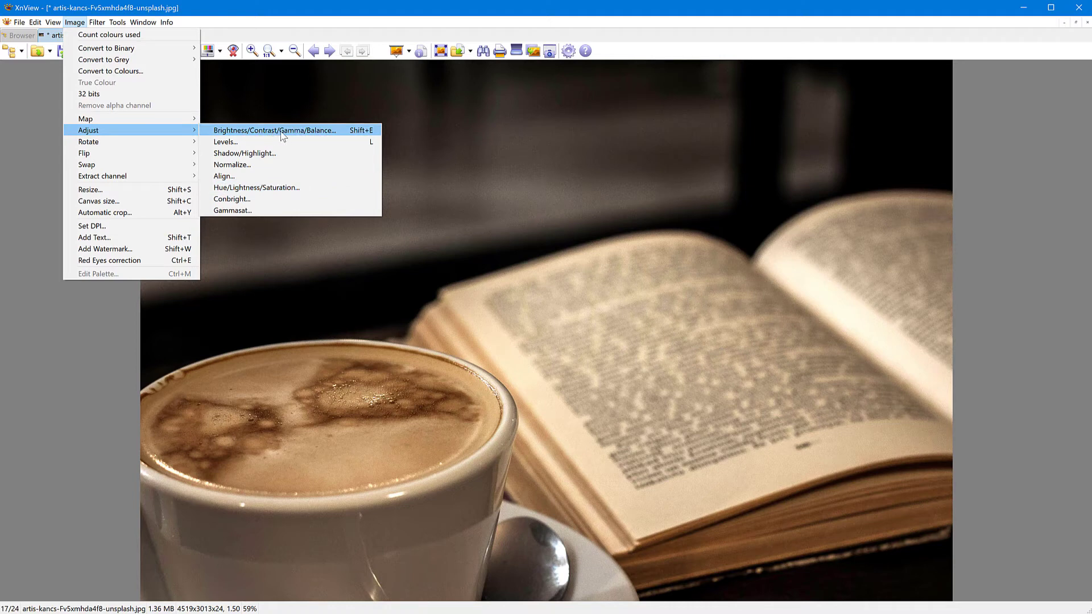
left_click(312, 137)
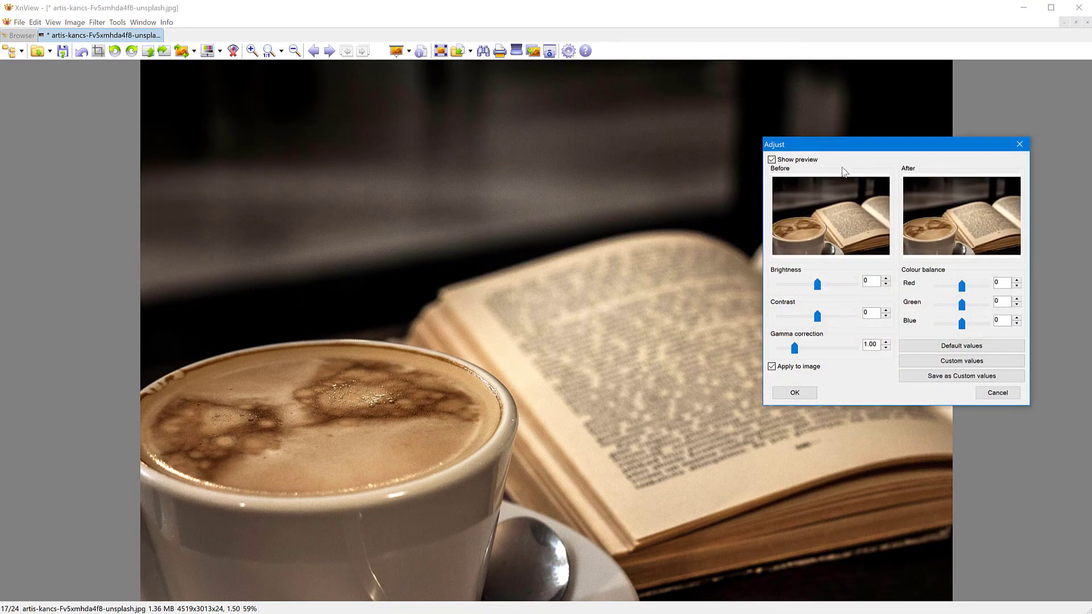
left_click_drag(851, 150, 780, 70)
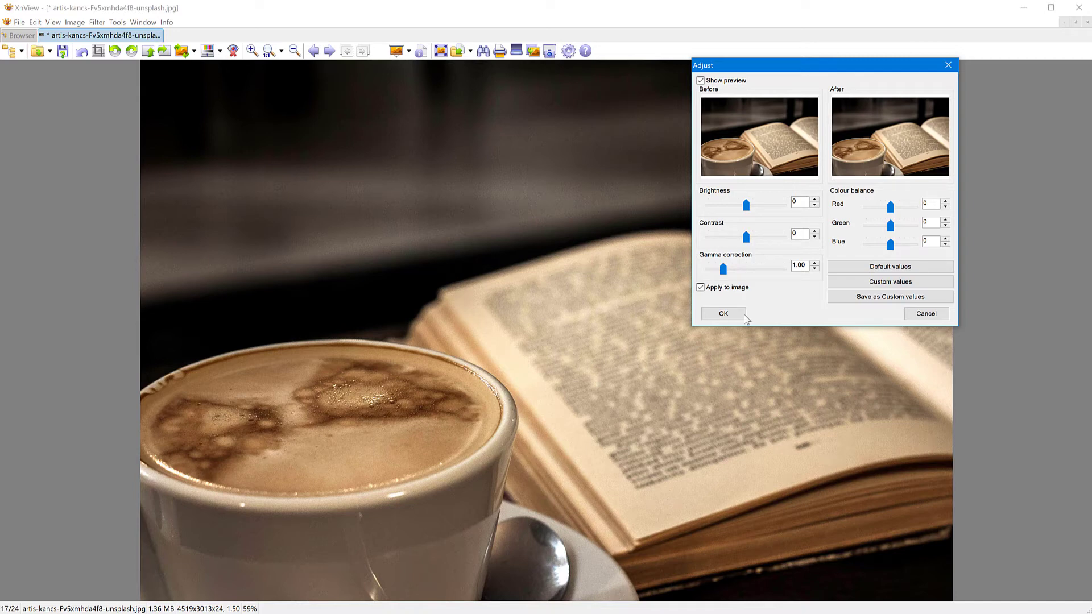
left_click(946, 239)
left_click_drag(890, 243, 894, 251)
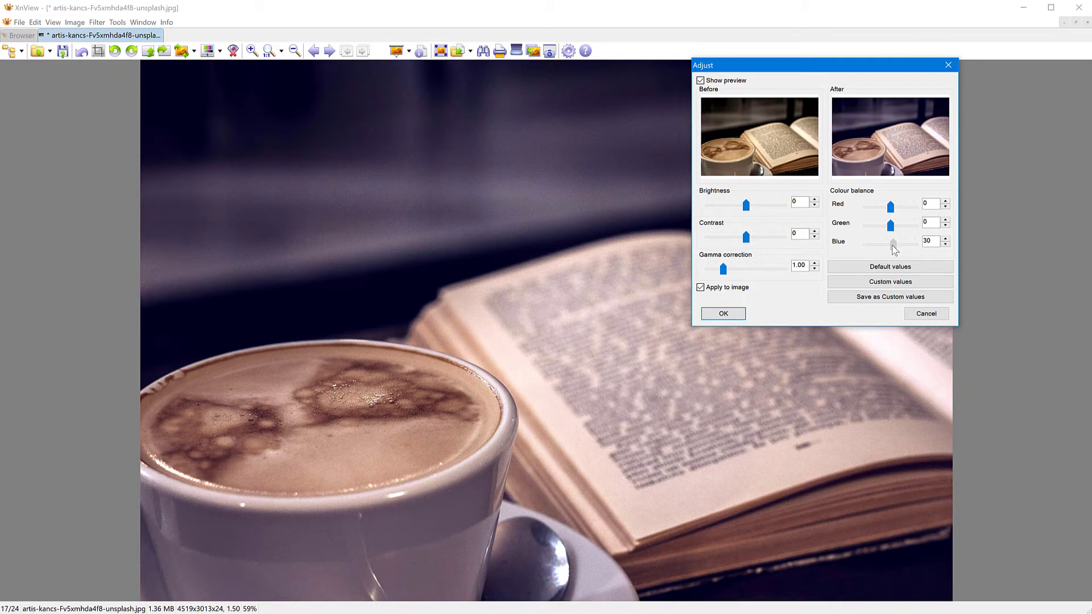
left_click_drag(891, 246, 890, 247)
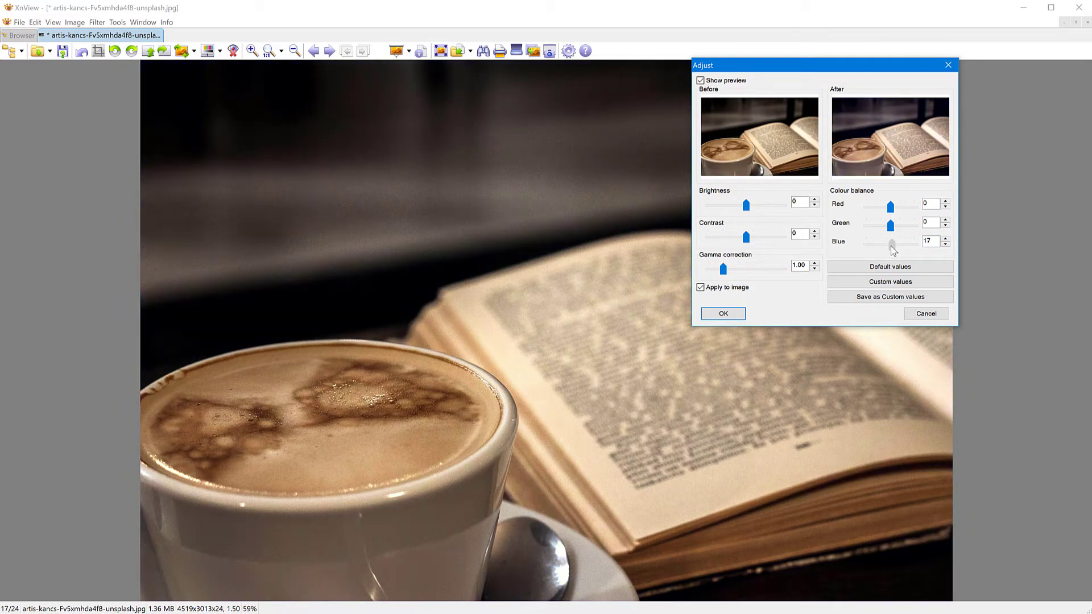
left_click_drag(891, 246, 889, 247)
Step: Set the colour balance to red -5 and blue 10, fine-tune green, compare the result on the image, and apply it
left_click(945, 207)
left_click(946, 208)
left_click(946, 221)
left_click(945, 238)
left_click(945, 206)
left_click(946, 220)
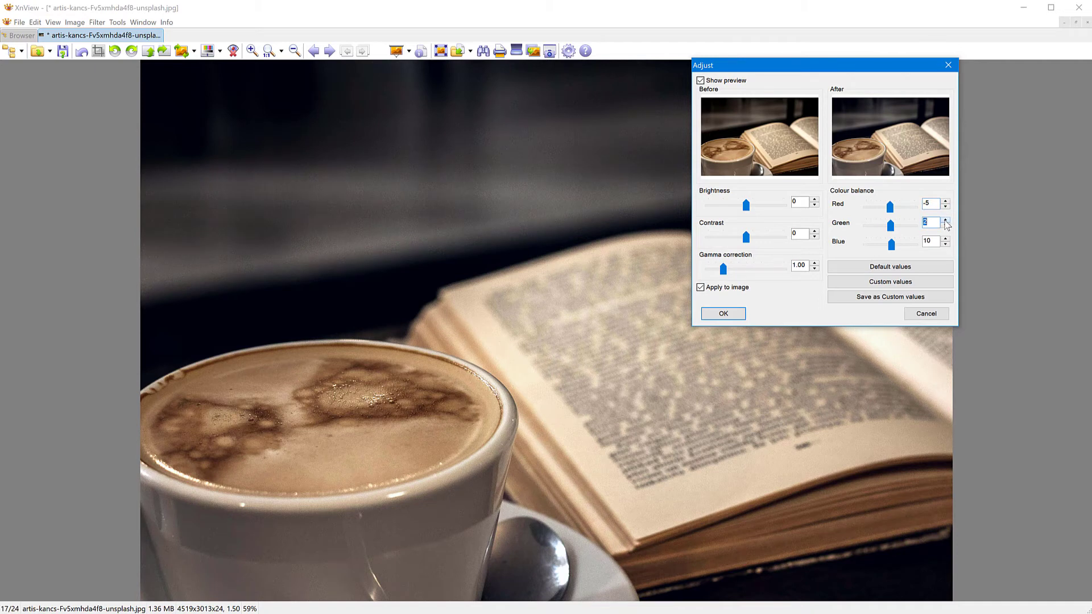
left_click(714, 288)
left_click(723, 314)
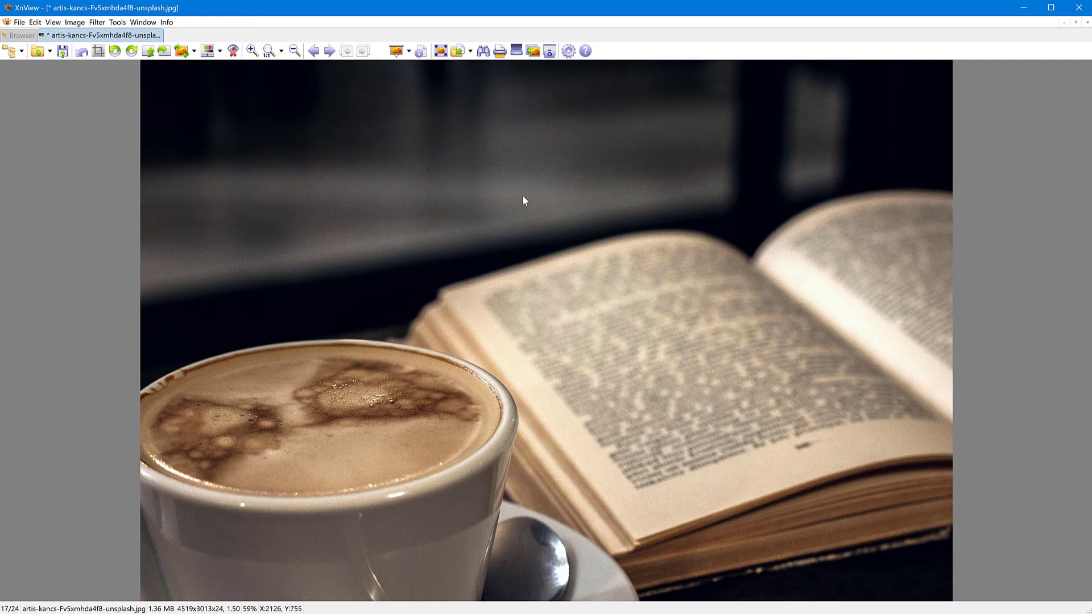
Step: Apply a Shadow/Highlight adjustment with shadow at 100, after trying a highlight value of -60
left_click(80, 23)
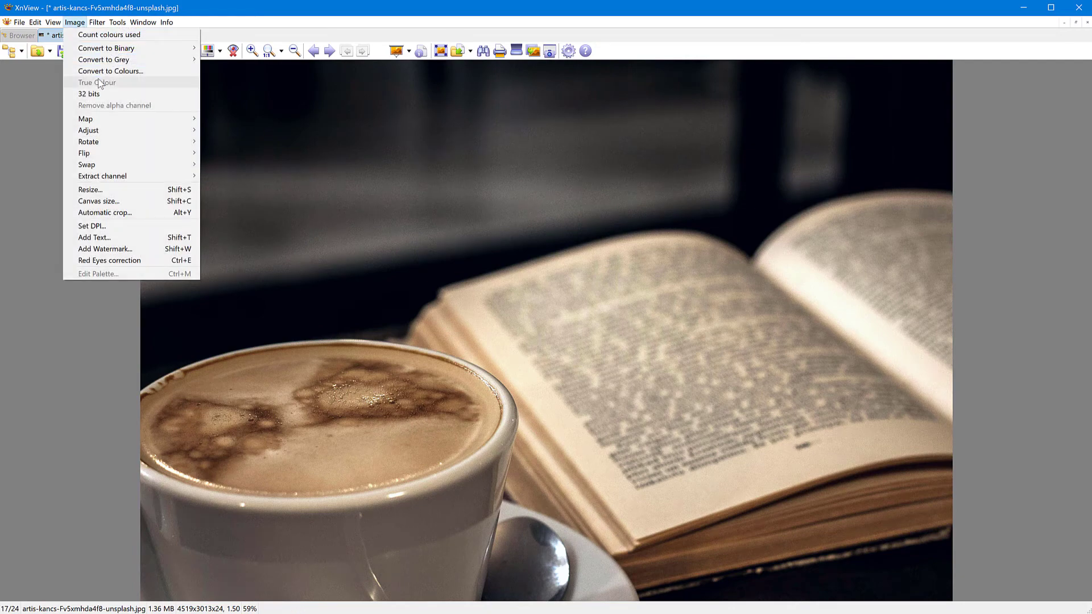
mouse_move(116, 130)
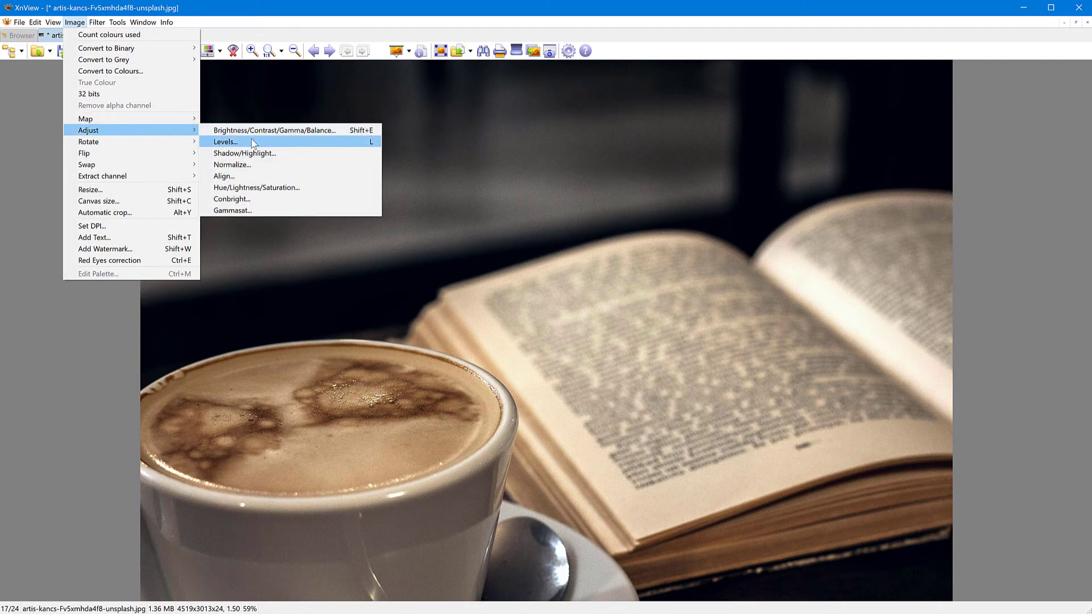
left_click(243, 153)
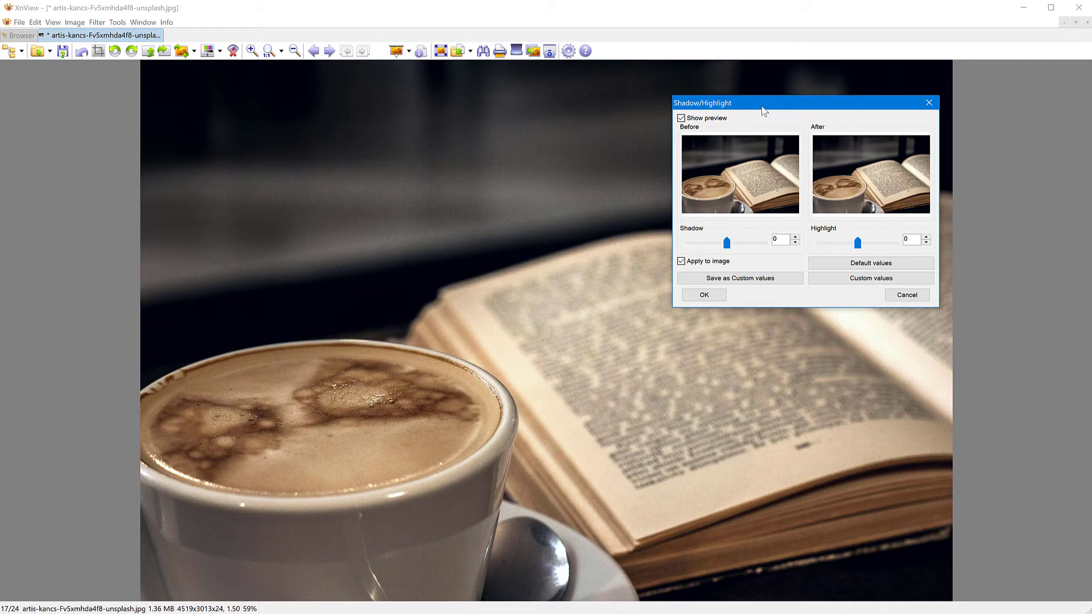
left_click_drag(761, 105, 857, 81)
left_click_drag(828, 220, 850, 225)
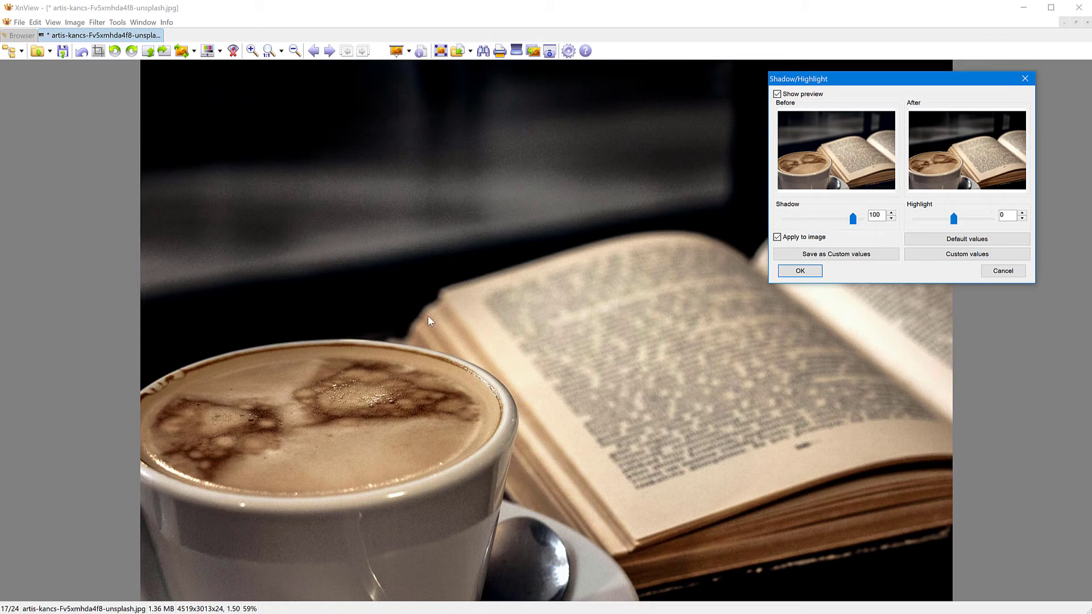
left_click_drag(960, 219, 947, 219)
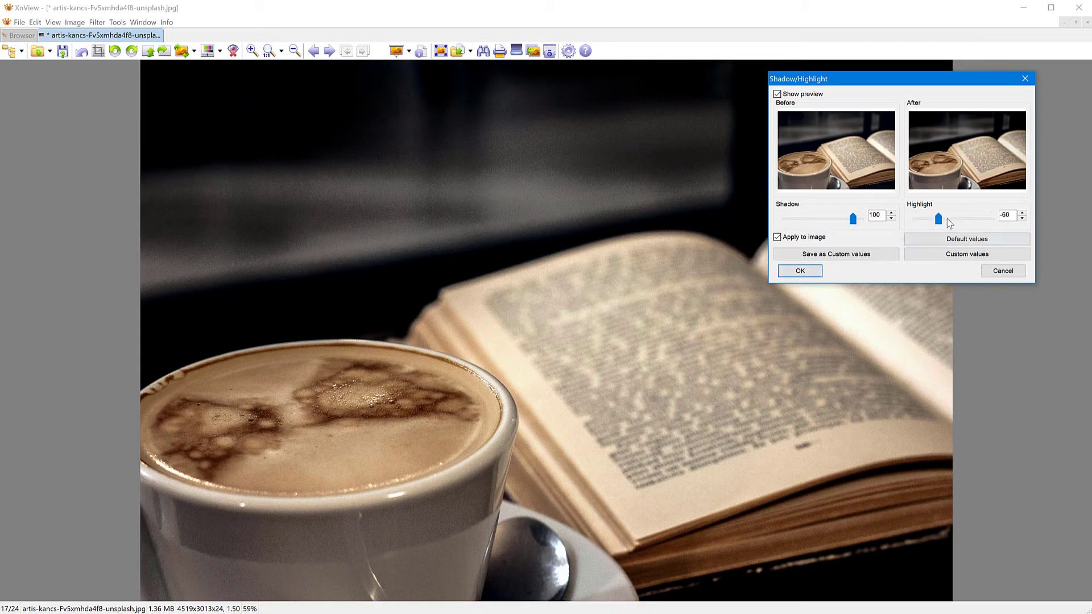
left_click(959, 220)
left_click(800, 272)
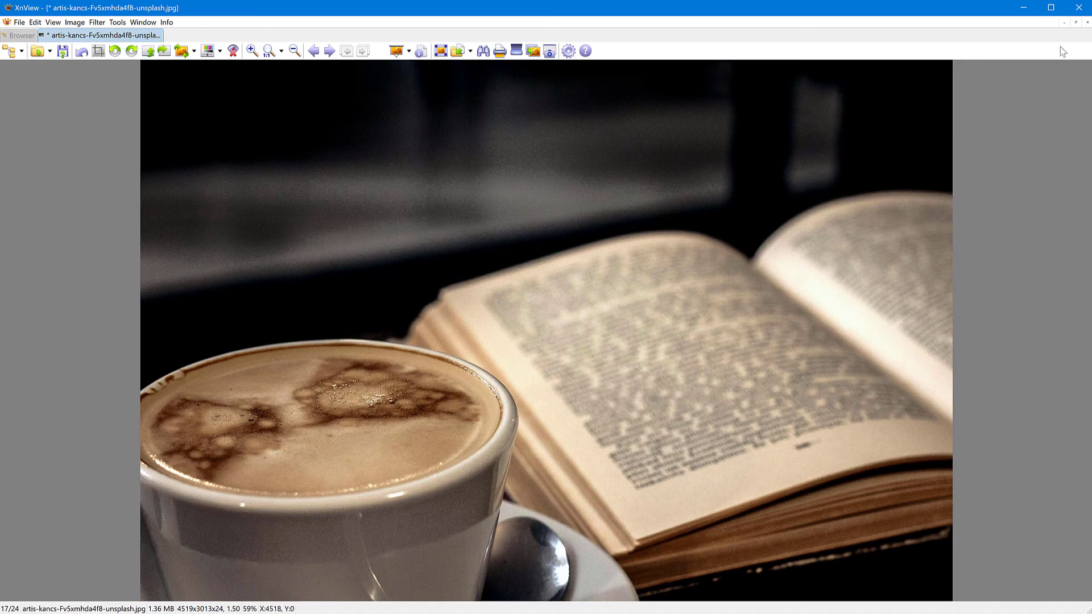
Step: Close the edited coffee cup photo without saving the changes
left_click(1087, 22)
left_click(540, 345)
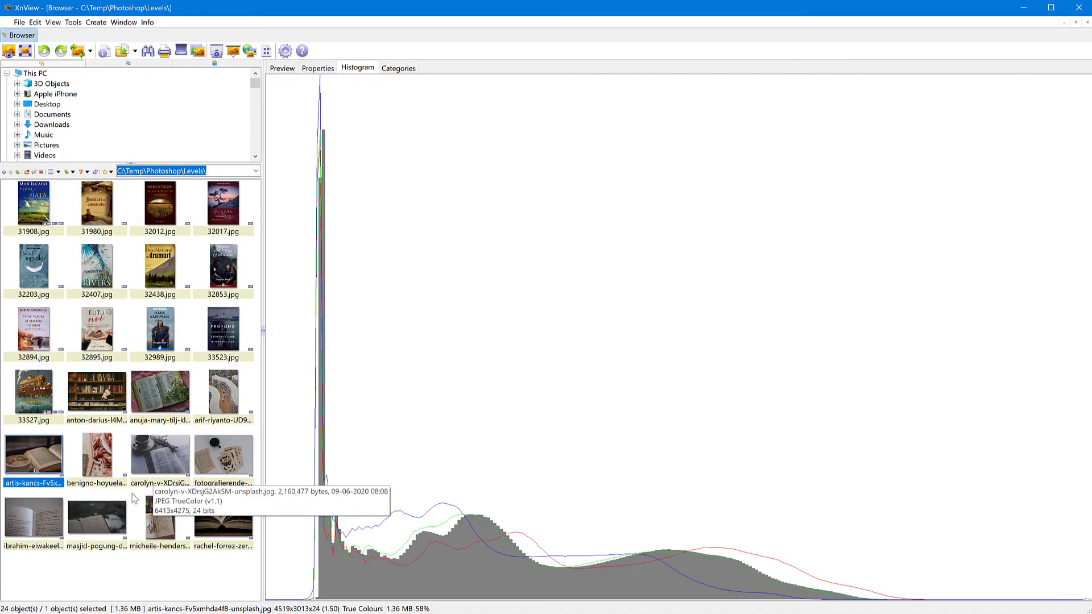
Step: Open the dark photo of the open book, masjid-pogung-dalangan-OgHBIjORZPo-unsplash.jpg, for editing
double_click(97, 517)
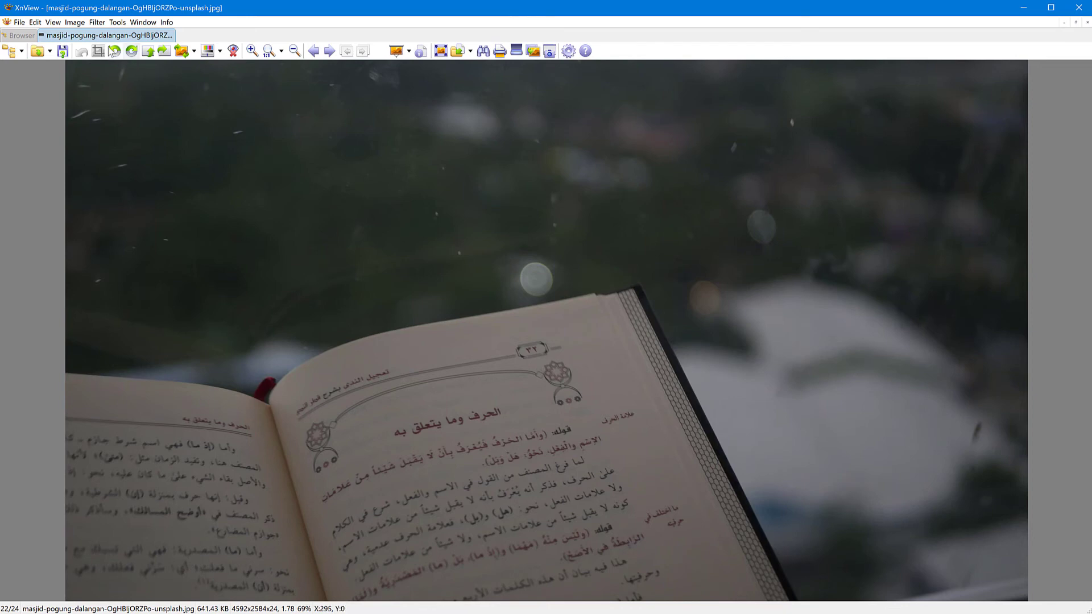
left_click(75, 22)
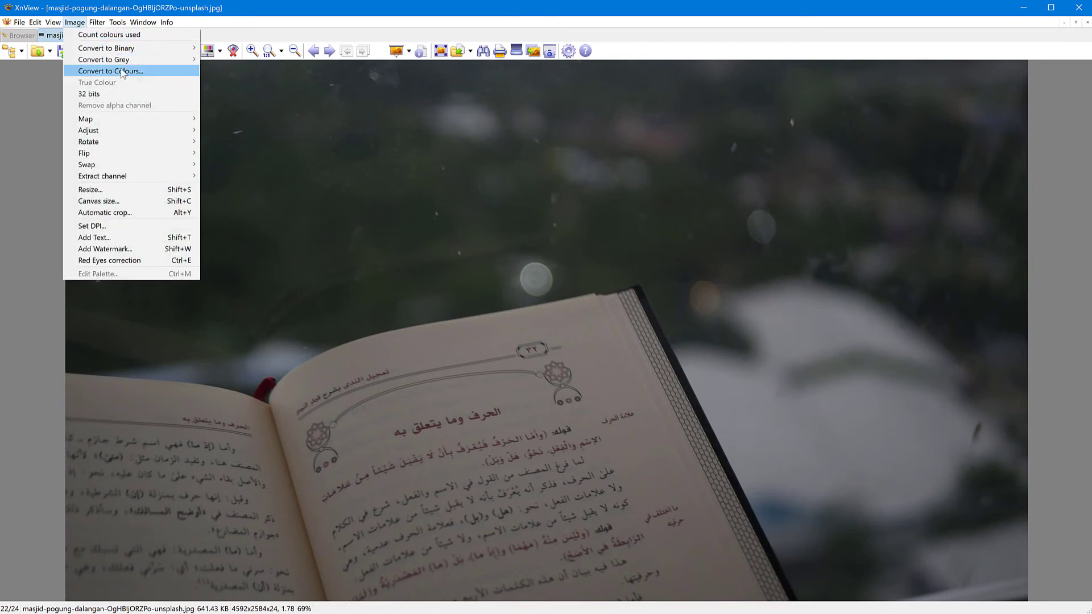
left_click(262, 18)
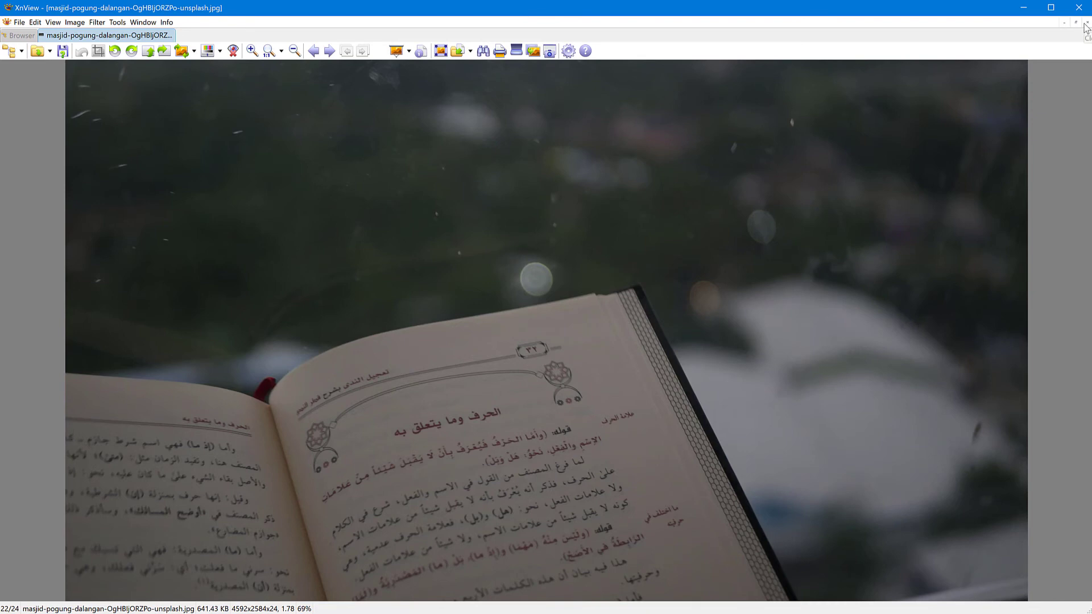
Step: In the Levels adjustment for the book photo, set the black point to 20 and the white point to 135
key("shift+l")
left_click_drag(1018, 66, 640, 97)
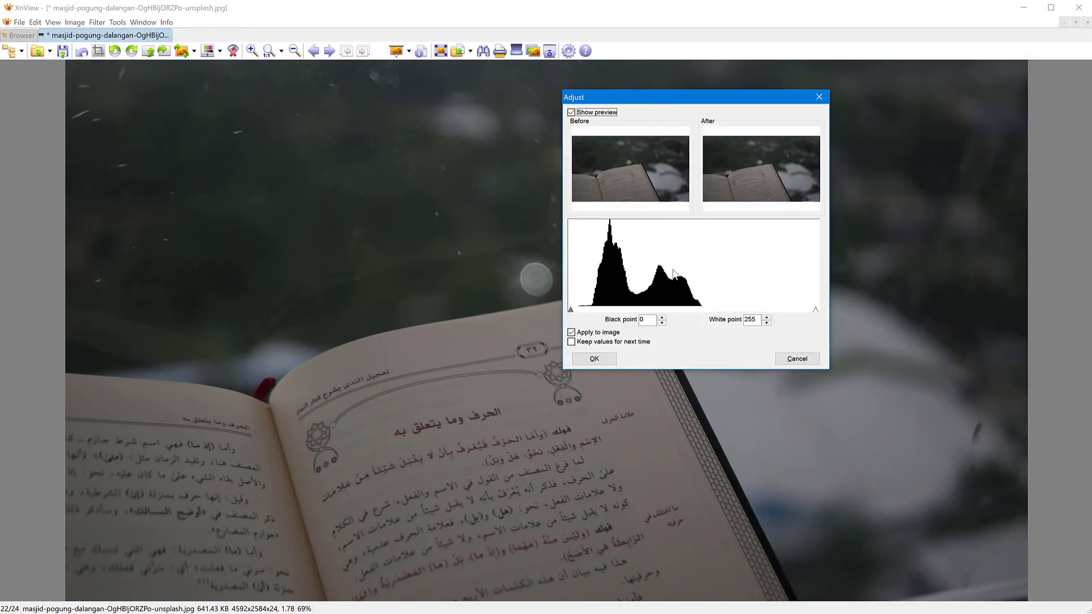
left_click(589, 311)
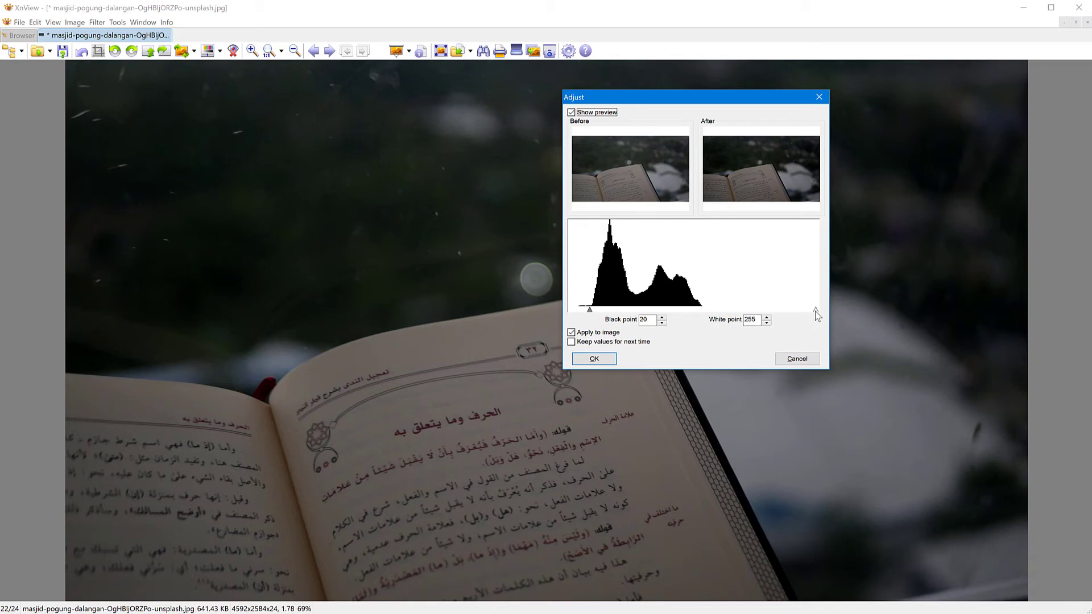
left_click(705, 312)
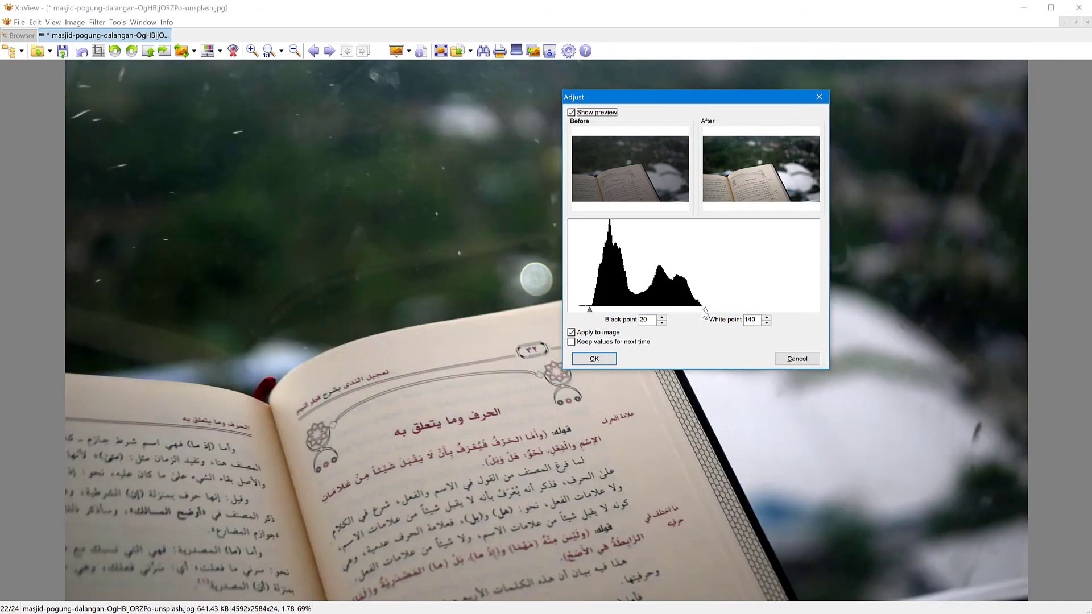
left_click_drag(703, 311, 700, 312)
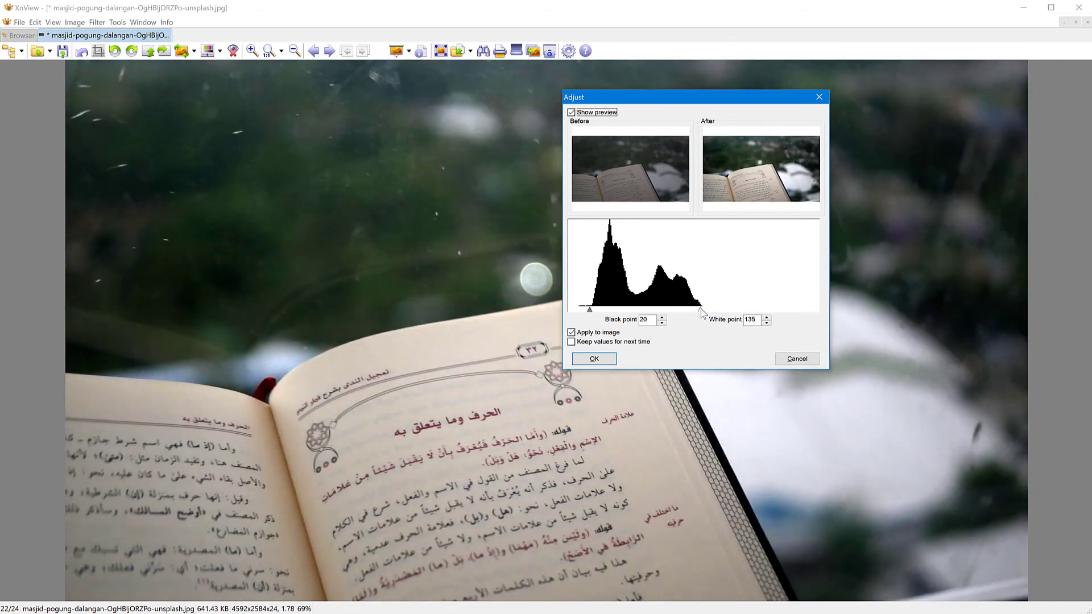
Step: Compare the Levels adjustment with the original by toggling its effect on the image, and apply it
left_click(597, 333)
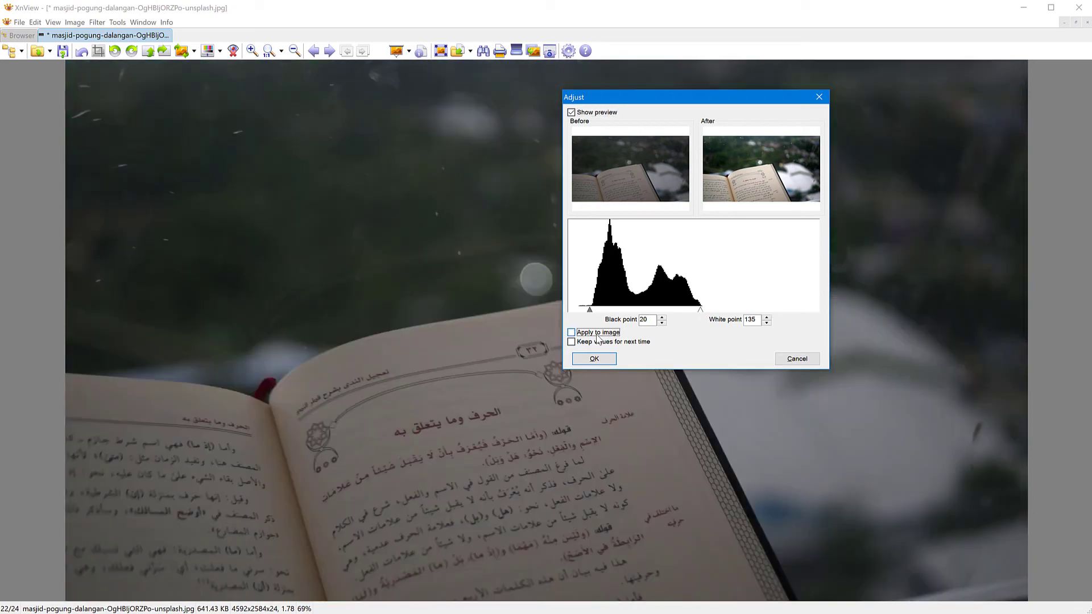
left_click(597, 333)
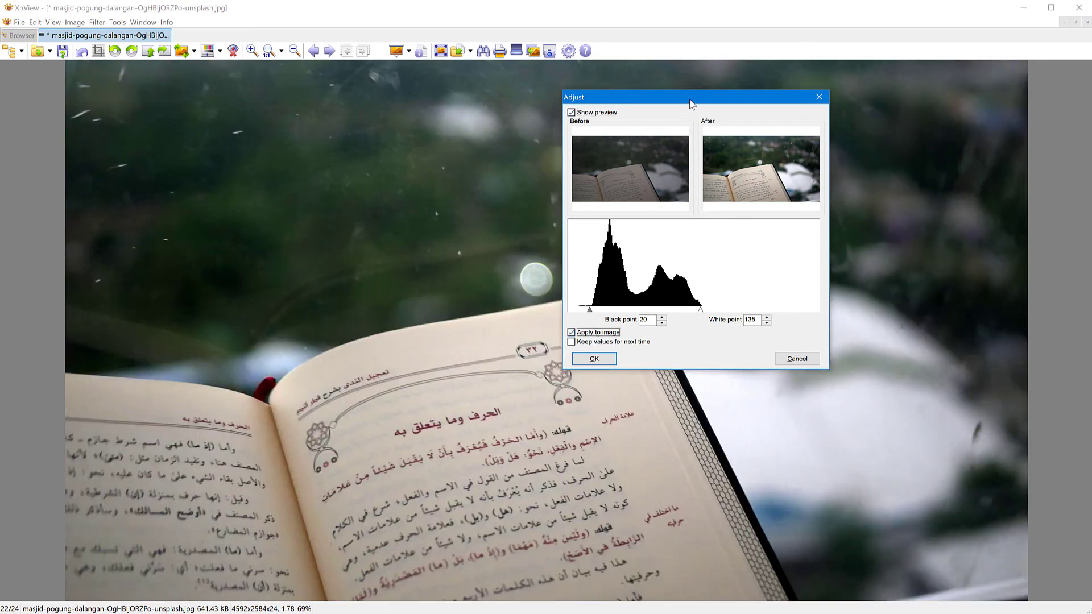
left_click_drag(690, 102, 901, 87)
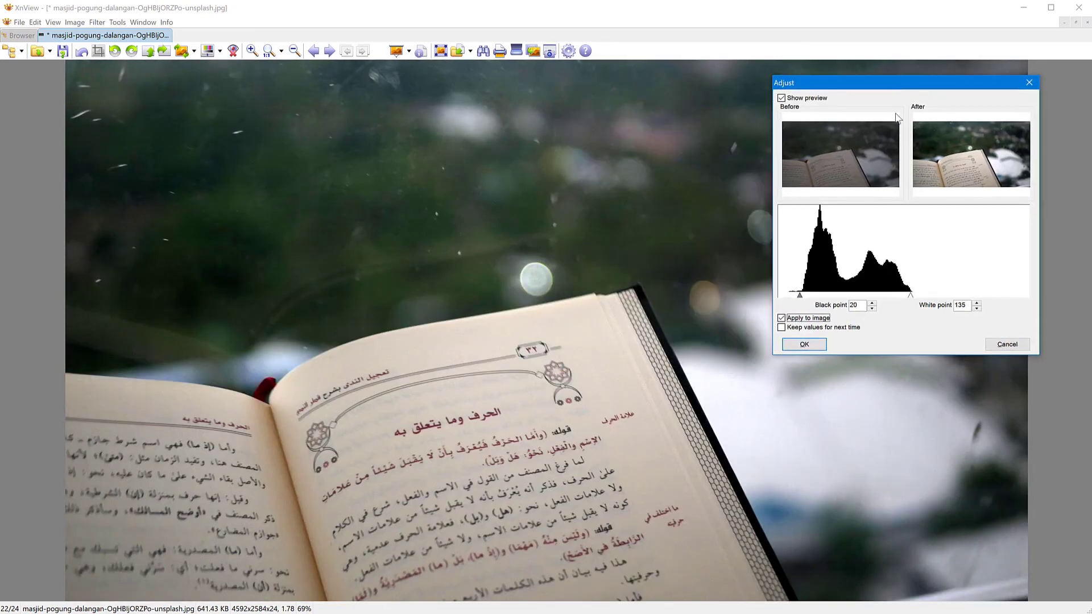
left_click(821, 320)
left_click(820, 320)
left_click(804, 345)
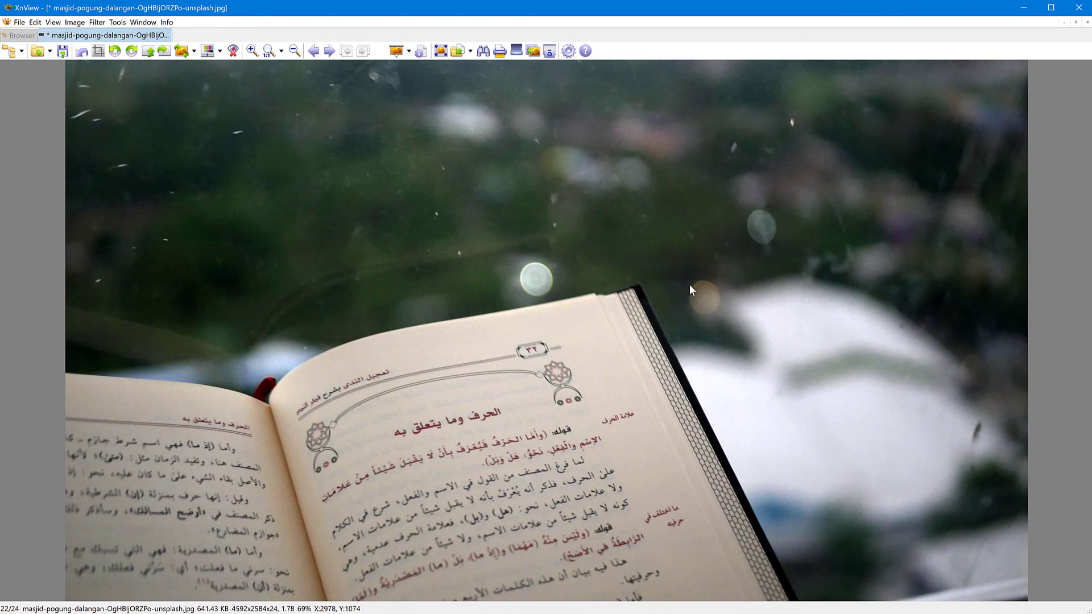
Step: Undo the manual Levels adjustment and apply automatic levels to the book photo instead
key("ctrl+z")
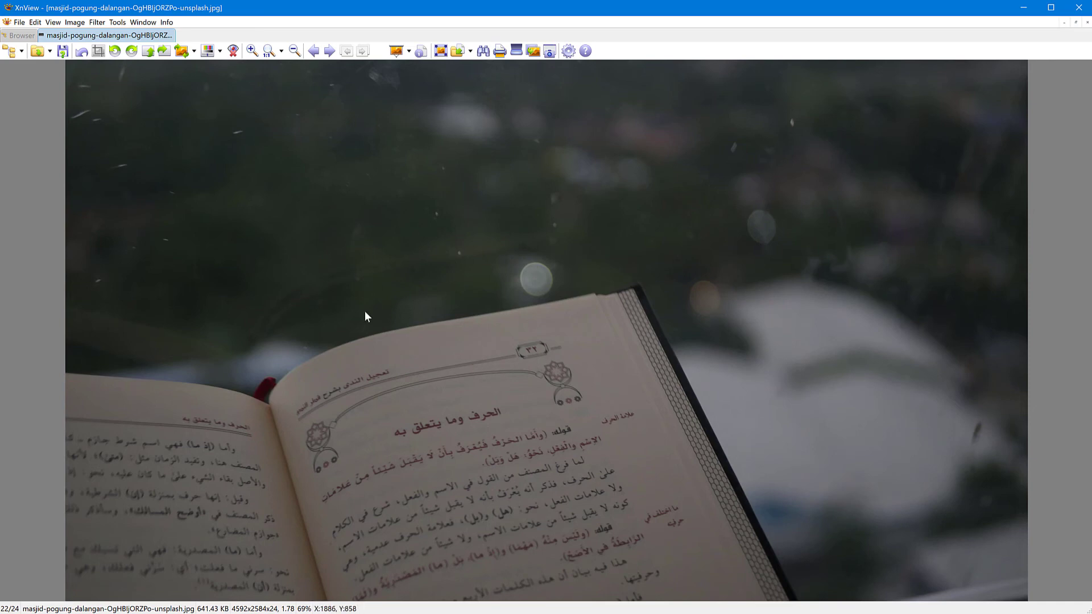
left_click(75, 23)
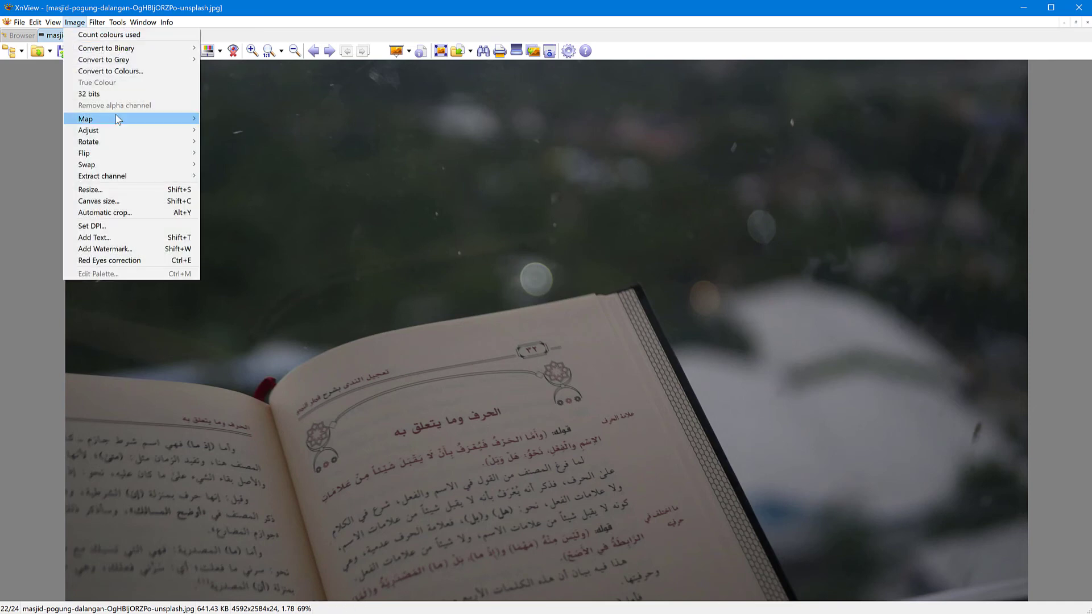
mouse_move(117, 119)
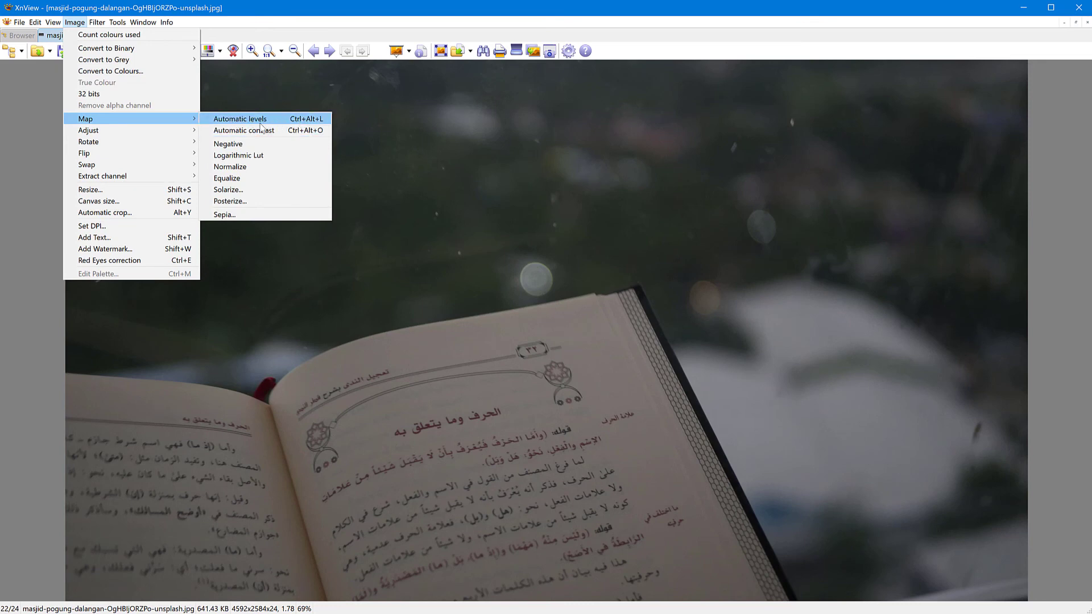
left_click(292, 121)
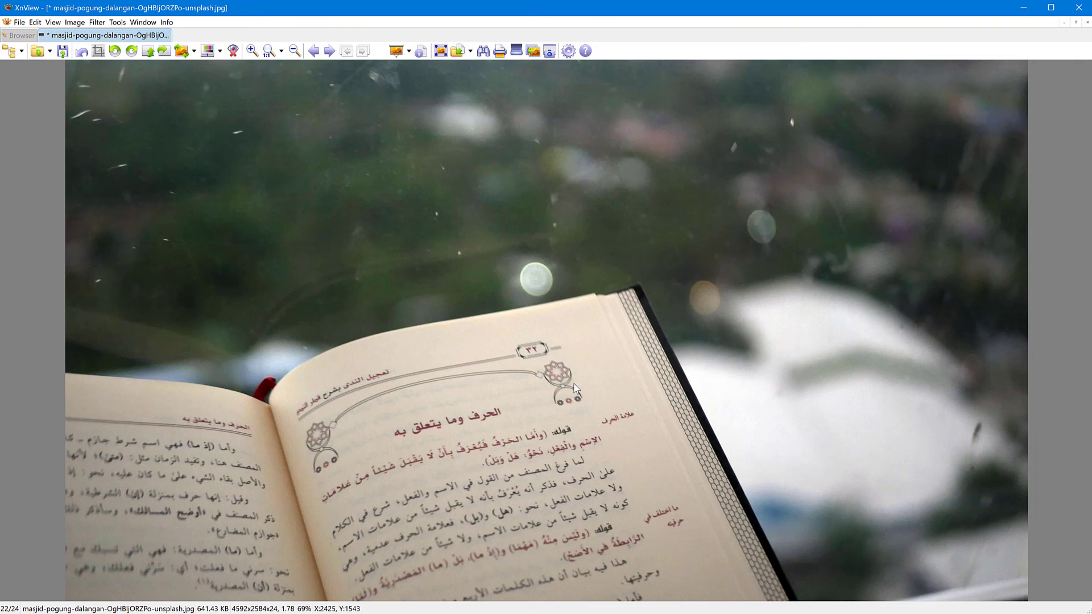
Step: Try a Levels black point of 22 on the auto-levelled photo, compare it on the image, and discard it
key("shift+l")
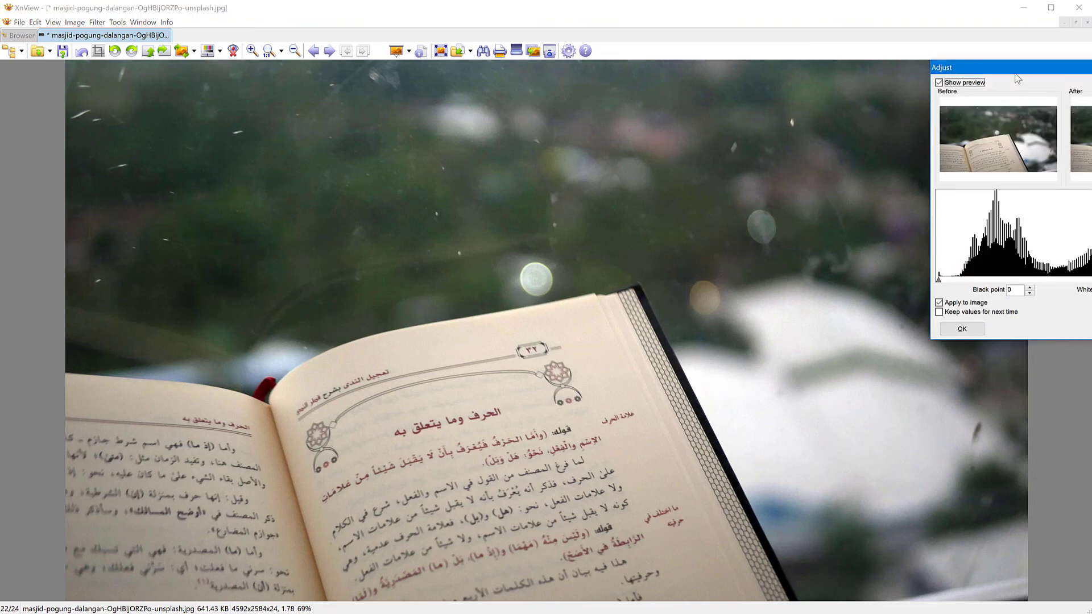
left_click_drag(1015, 74, 737, 82)
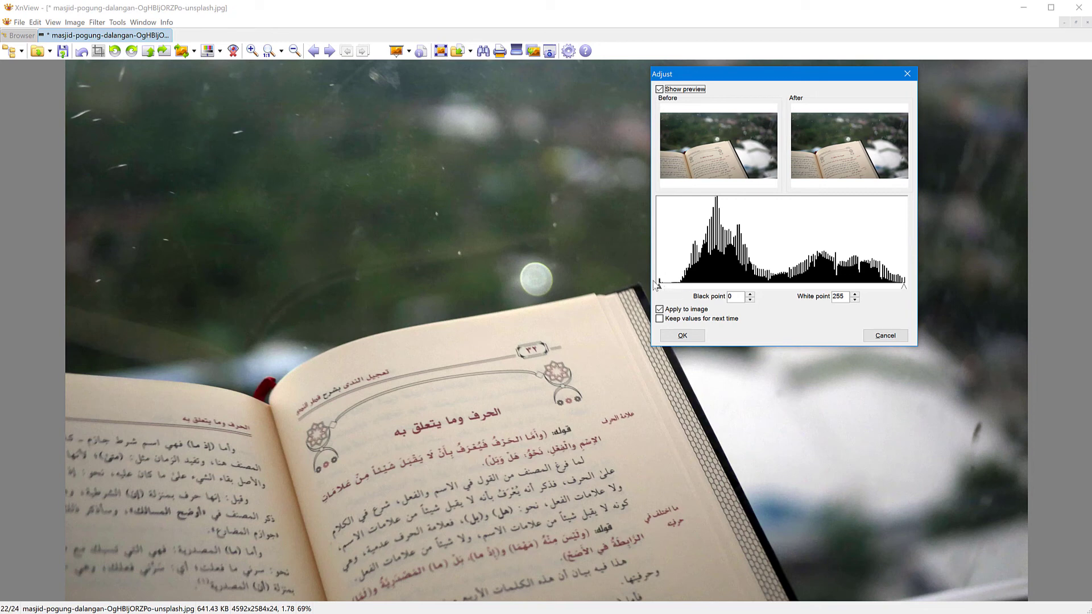
left_click_drag(659, 288, 680, 287)
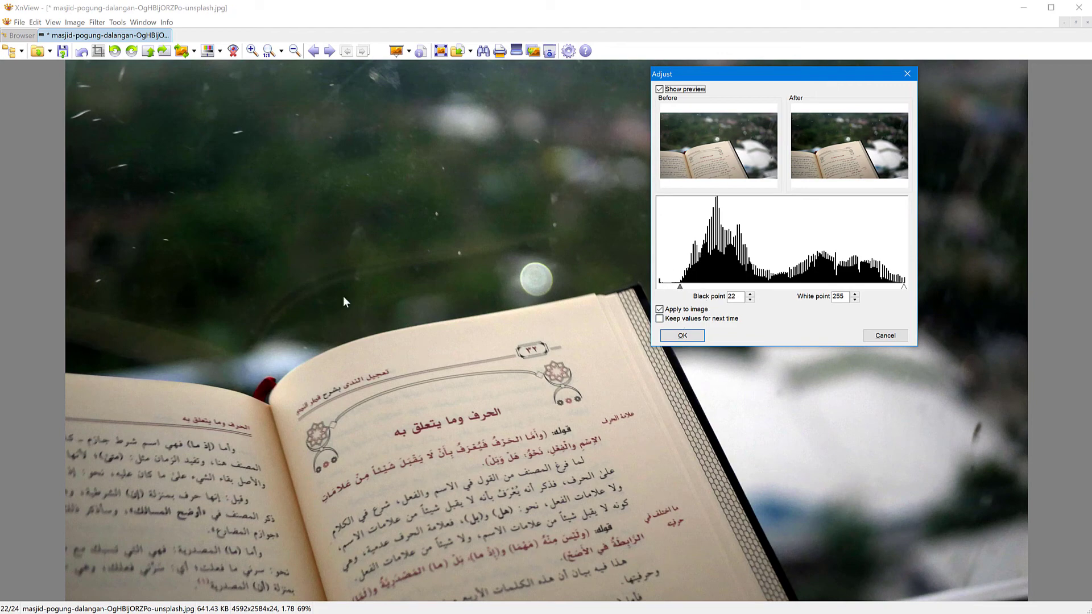
left_click(671, 310)
left_click(671, 311)
left_click(900, 337)
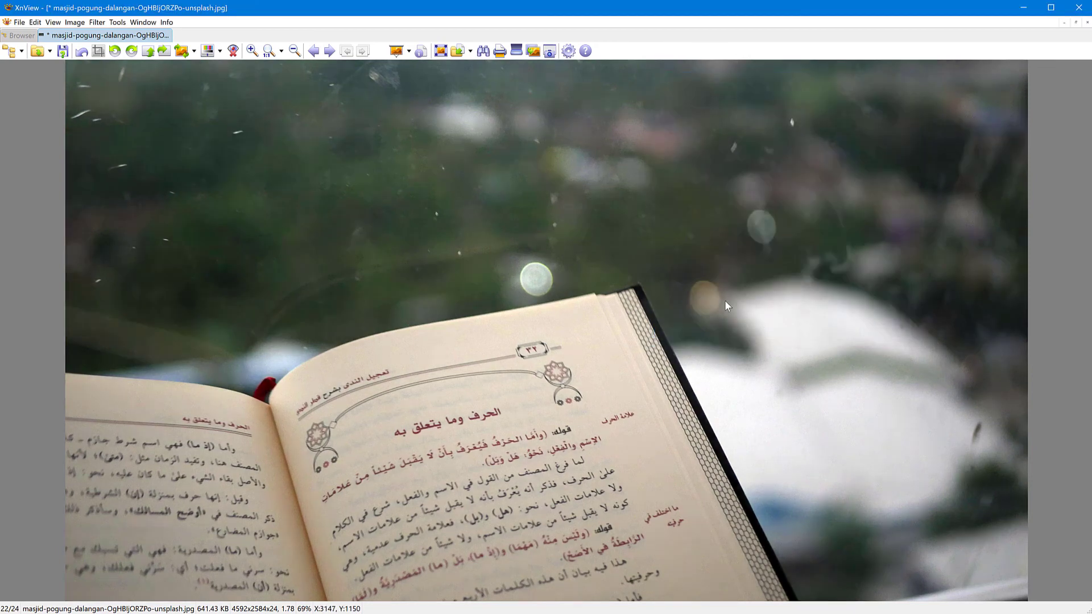
Step: Apply automatic contrast to the auto-levelled book photo
left_click(74, 23)
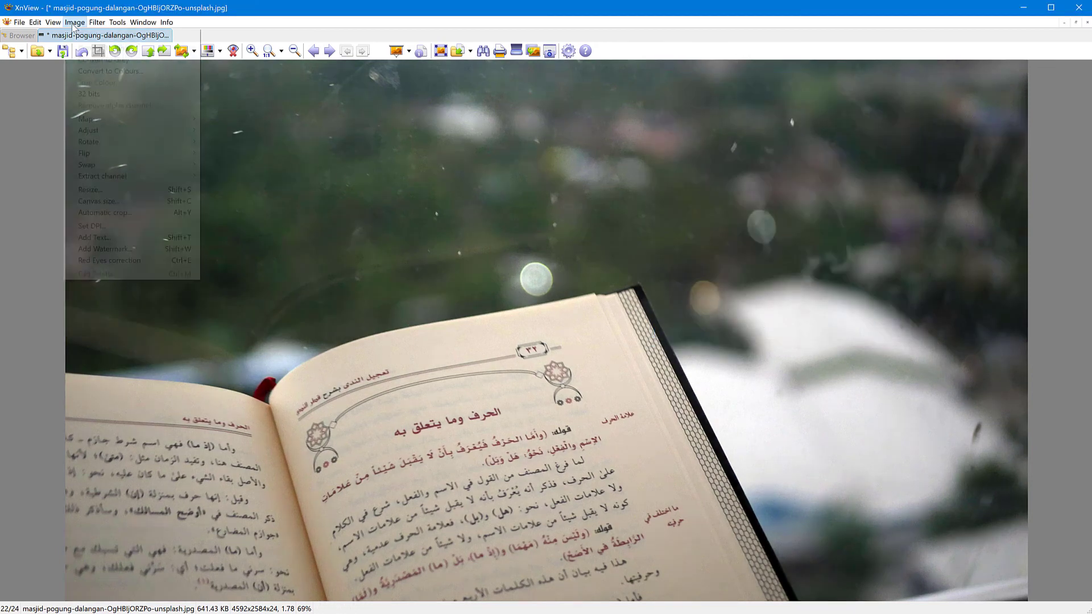
left_click(243, 130)
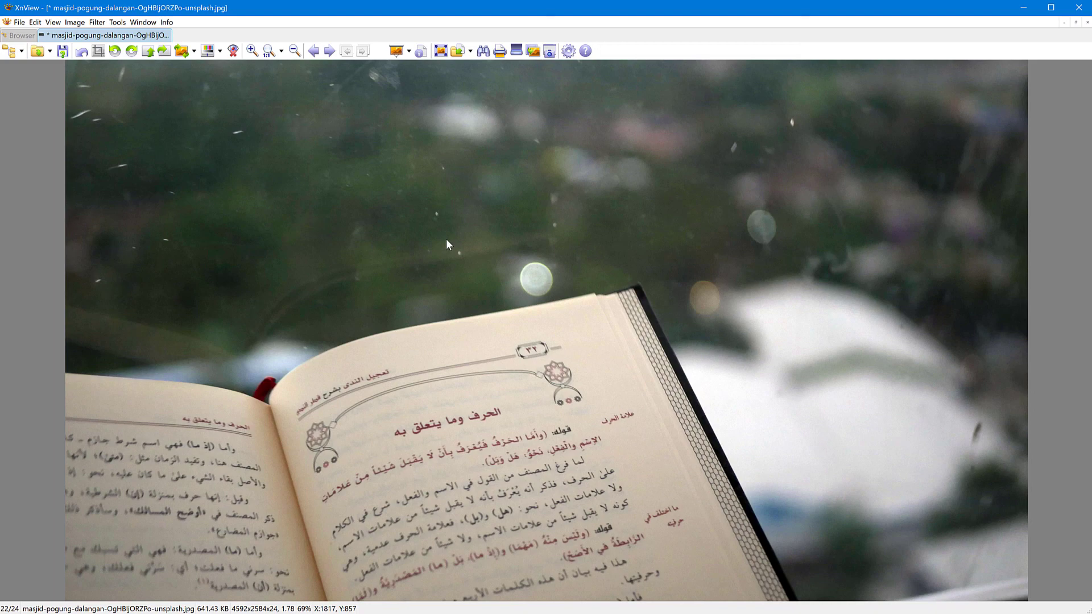
left_click(75, 22)
mouse_move(95, 24)
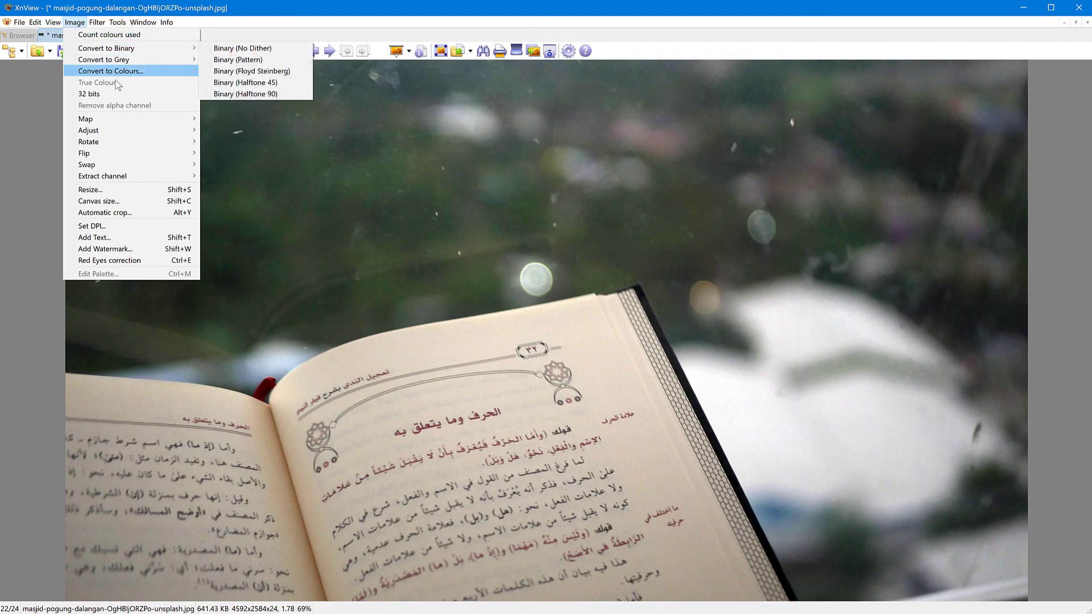
mouse_move(156, 143)
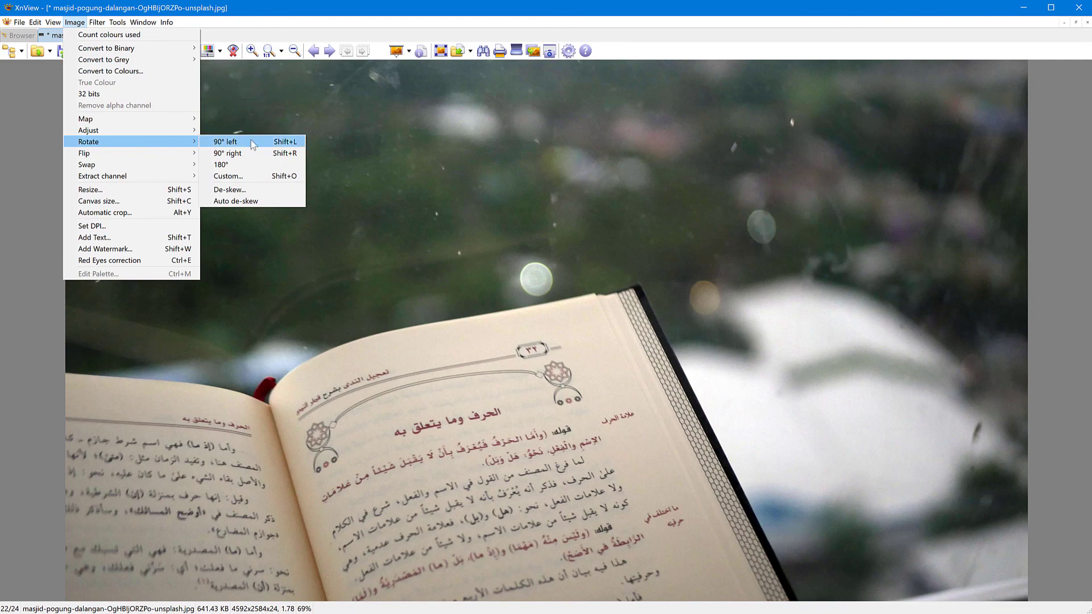
mouse_move(126, 152)
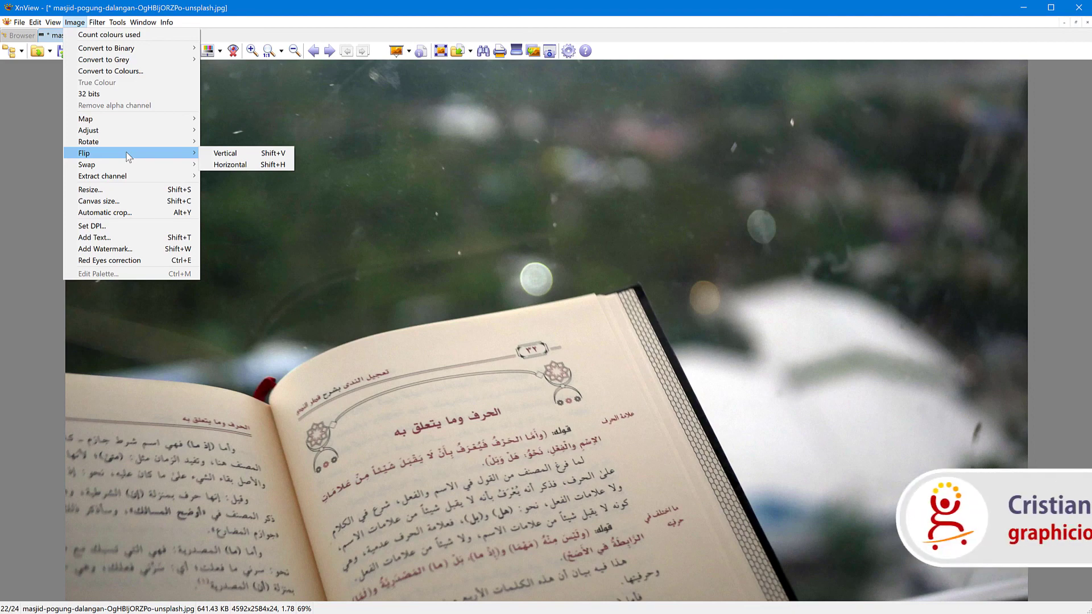
left_click(37, 162)
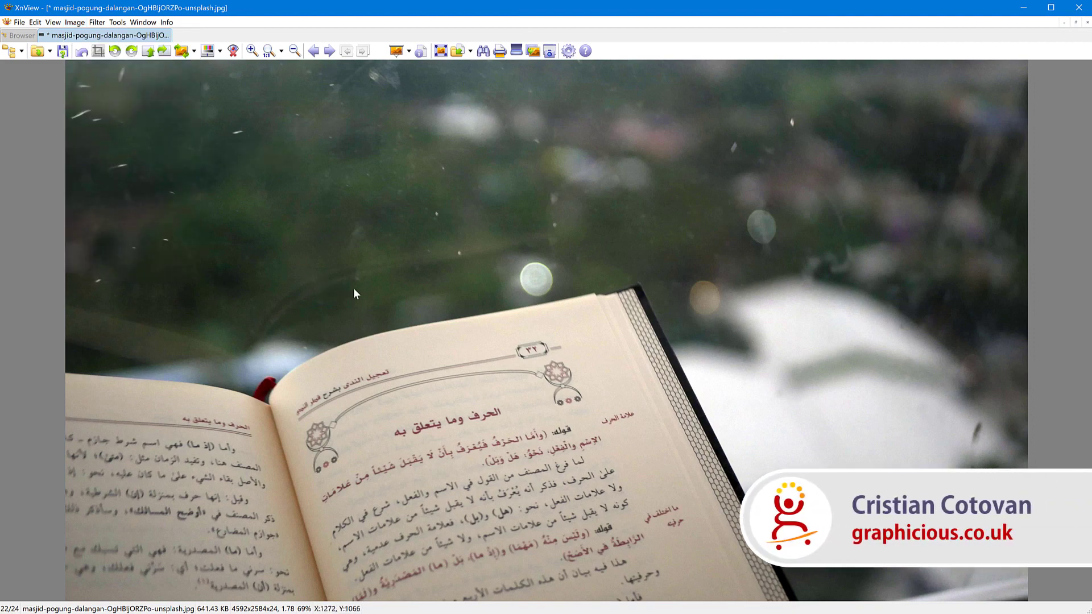